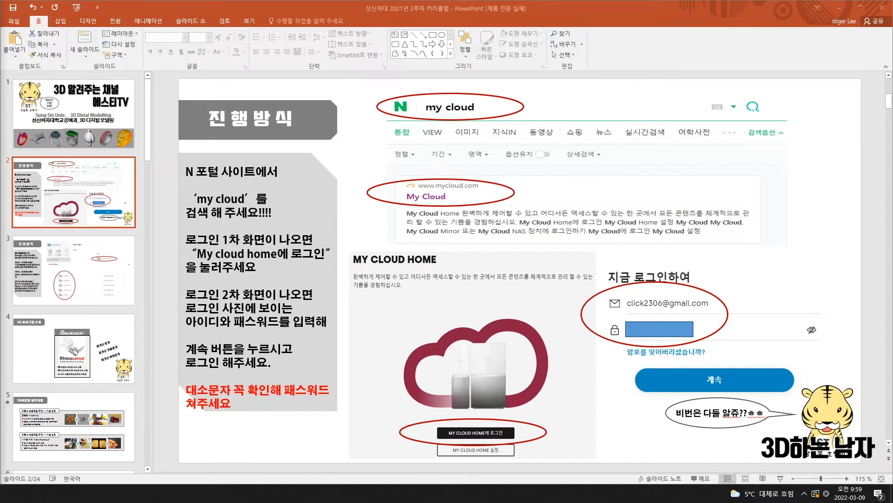
Open the My Cloud website from the search results and go to My Cloud Home
key("alt+Tab")
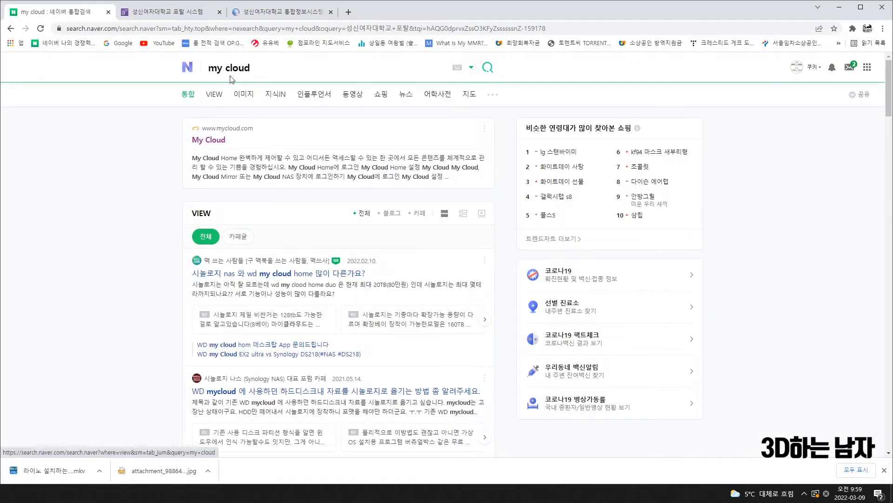
left_click(213, 140)
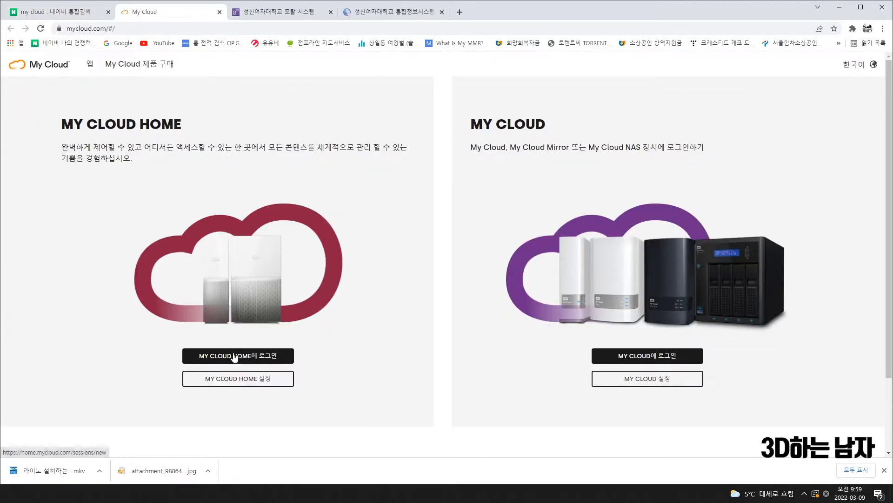
left_click(256, 358)
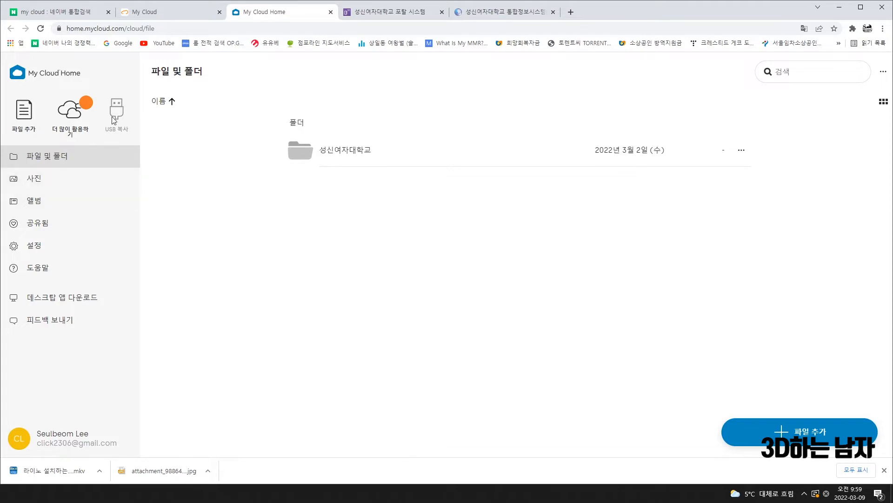
Log out of the My Cloud Home account from the profile settings
left_click(884, 72)
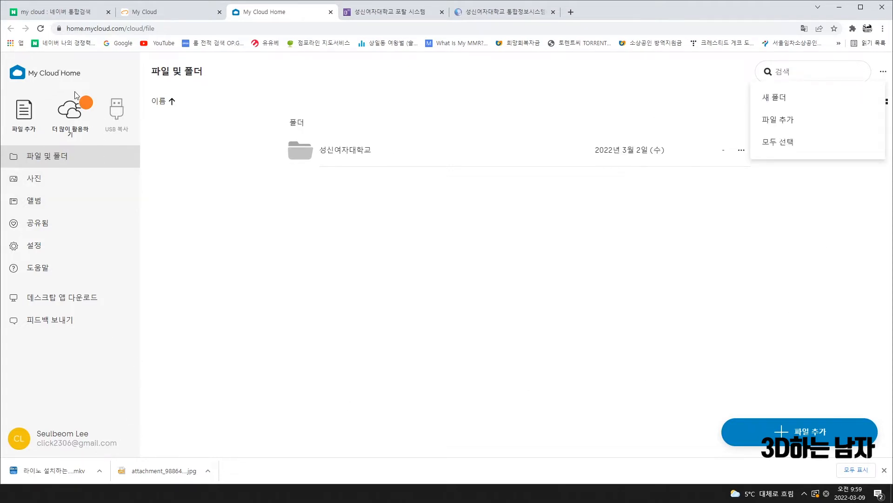
left_click(112, 444)
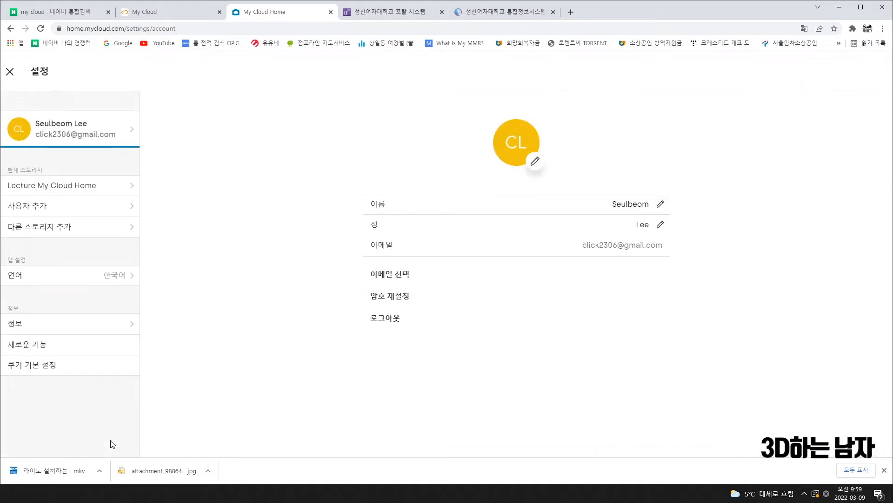
left_click(390, 318)
left_click(503, 278)
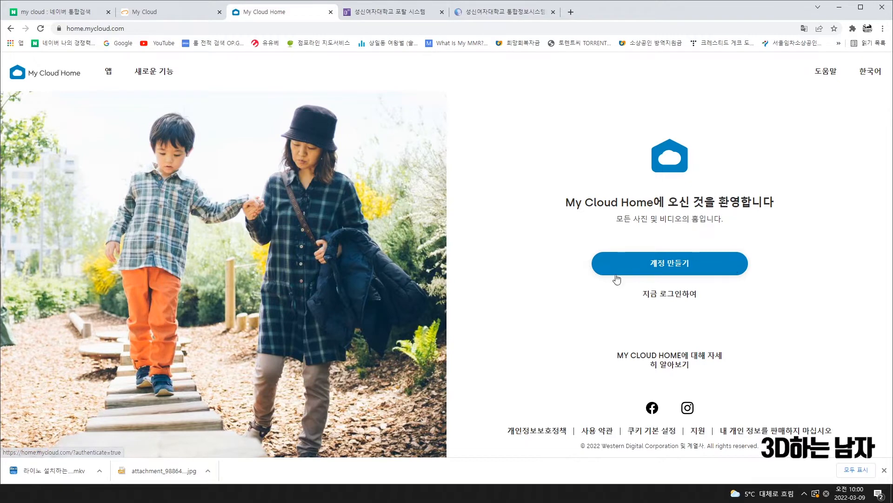
Fill the Western Digital sign-in page with the saved account e-mail, then return to PowerPoint
left_click(690, 297)
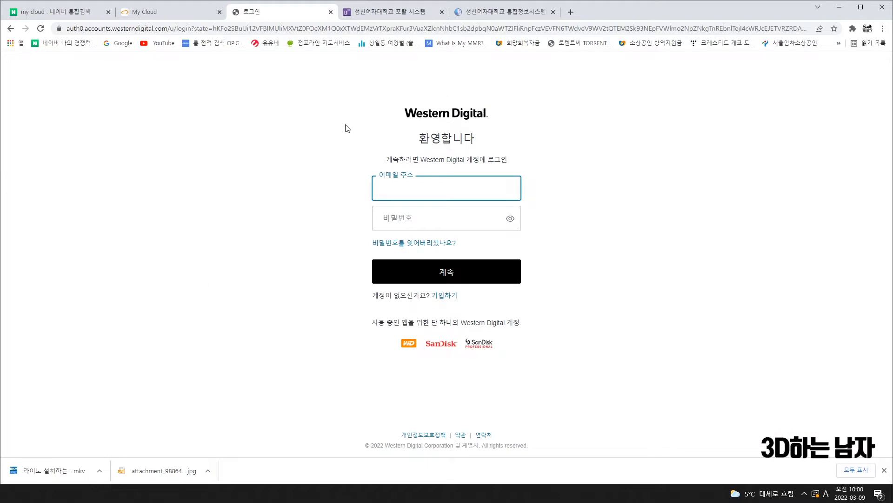
left_click(406, 193)
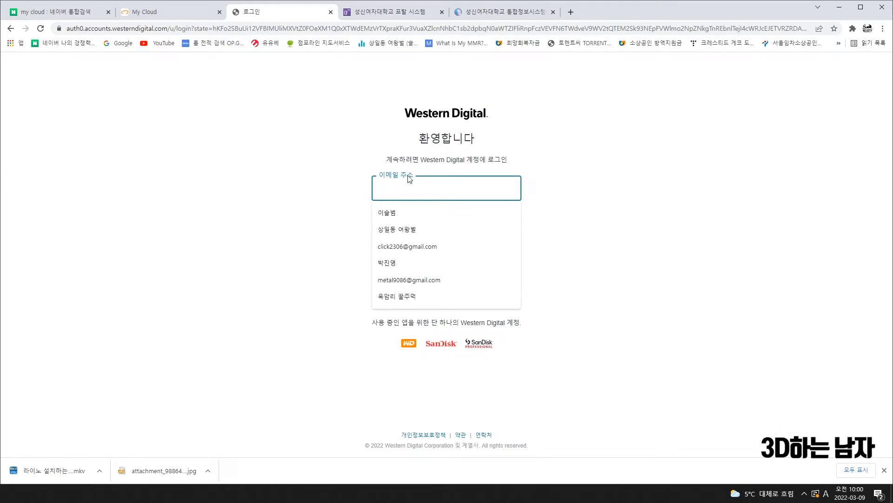
left_click(265, 222)
left_click(401, 191)
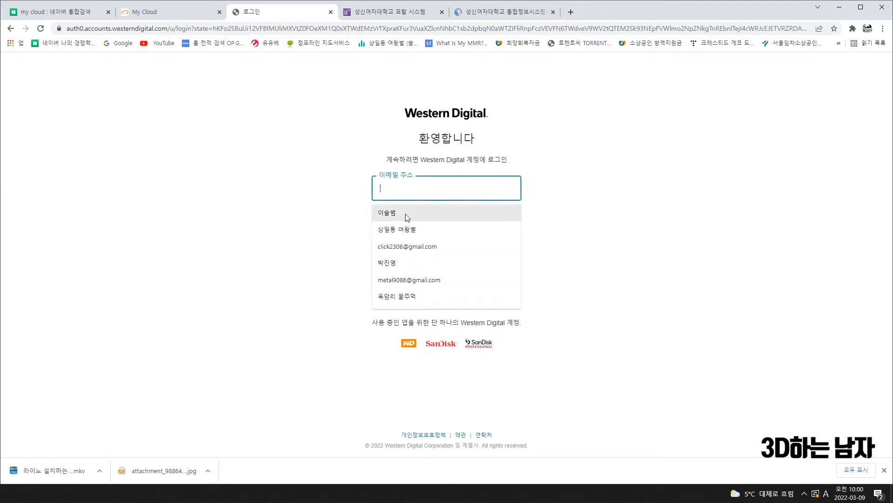
left_click(394, 246)
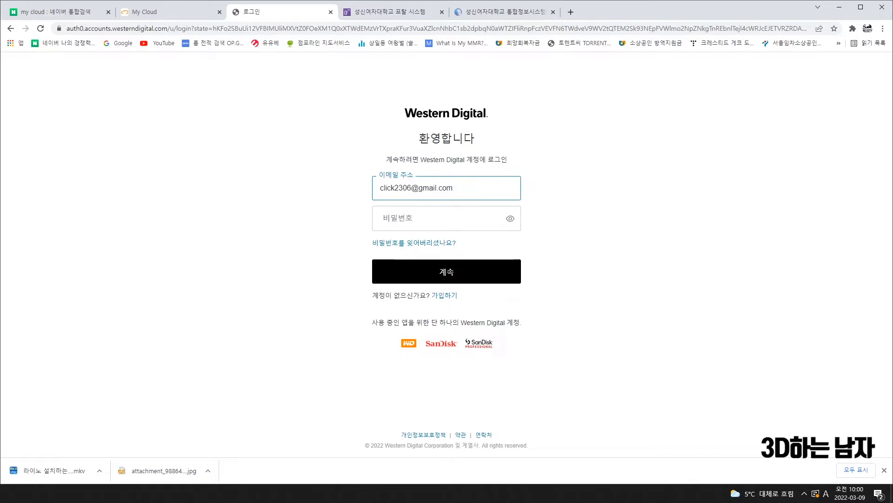
key("alt+Tab")
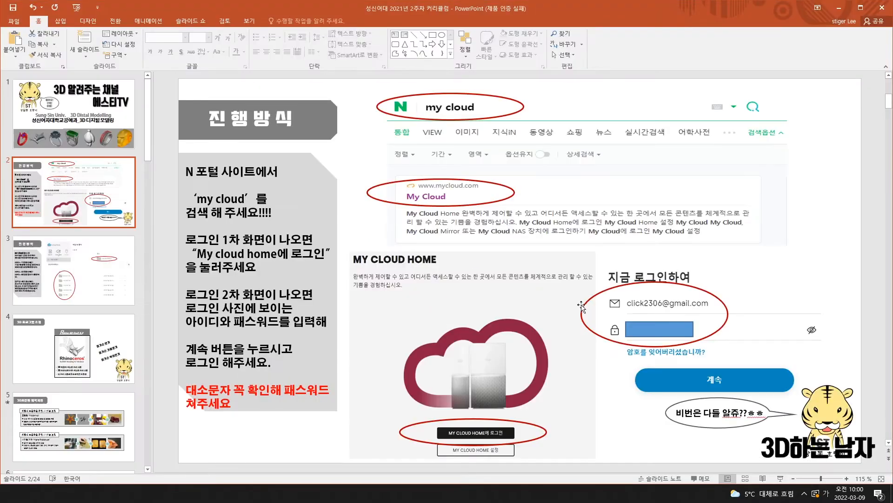
Nudge the blue box masking the password on slide 2 slightly up and right
left_click(650, 331)
left_click_drag(650, 331, 650, 326)
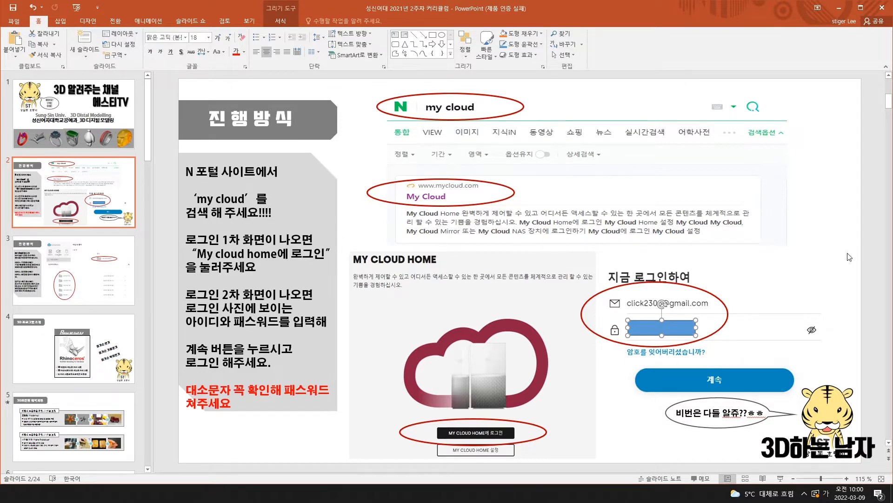
left_click(833, 245)
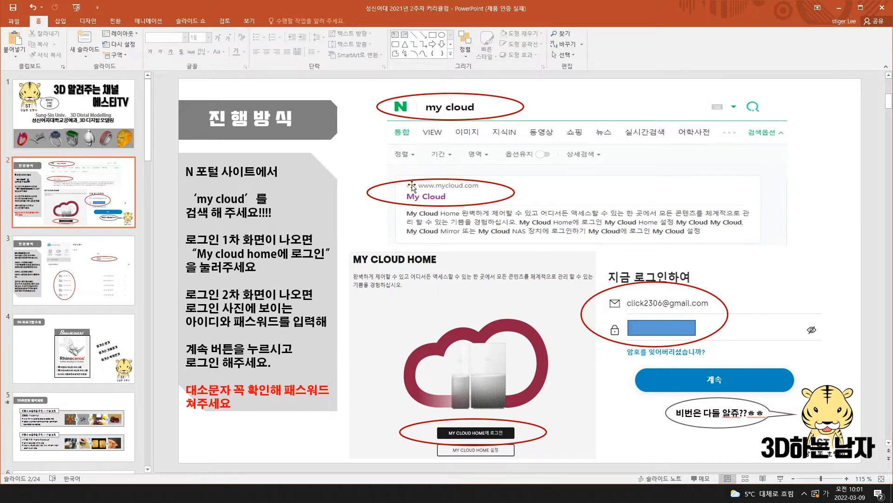
Enter the account password on the sign-in page and continue into My Cloud Home
left_click(841, 8)
left_click(415, 218)
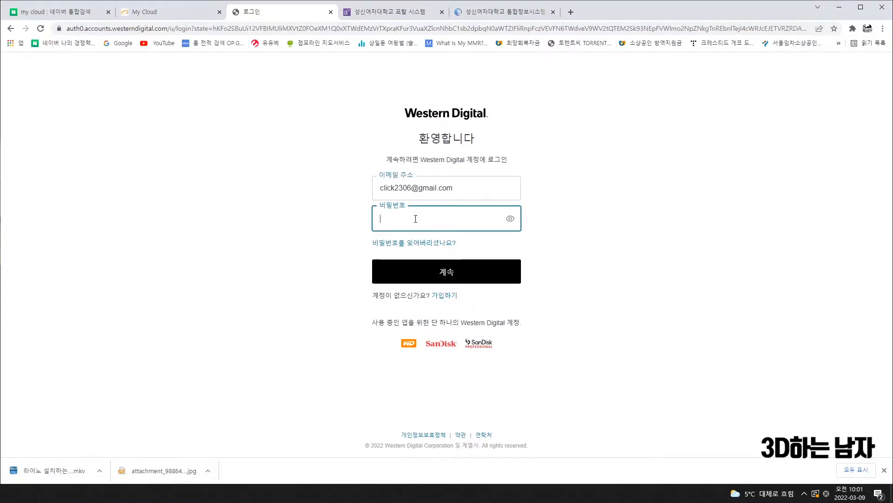
type("••••••••••••")
left_click(442, 279)
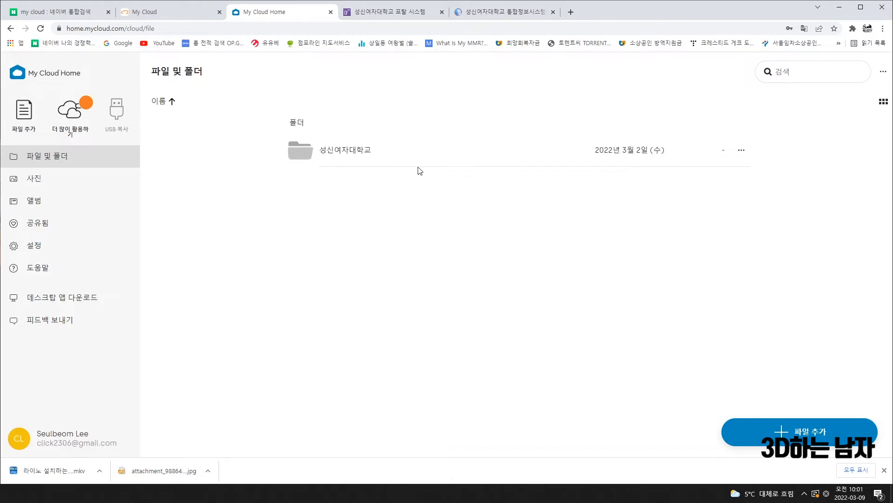
In 성신여자대학교 › 학생폴더, create a new folder named with the student's ID number and name
left_click(346, 153)
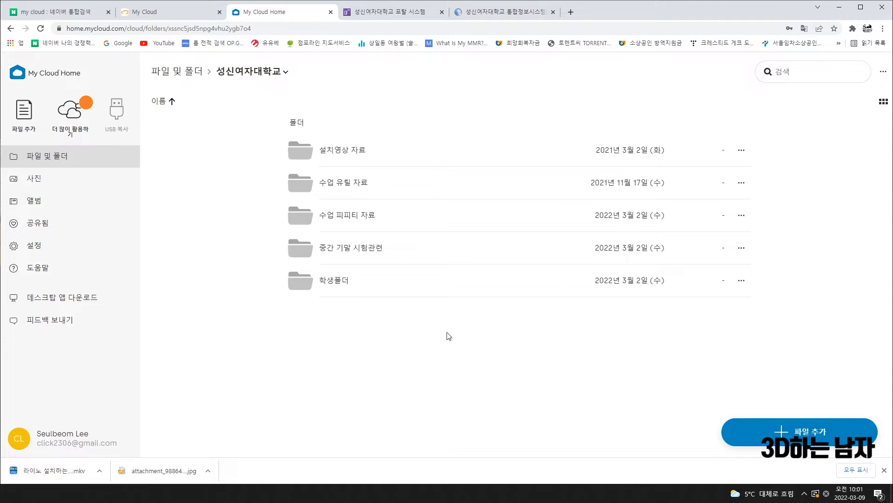
left_click(342, 282)
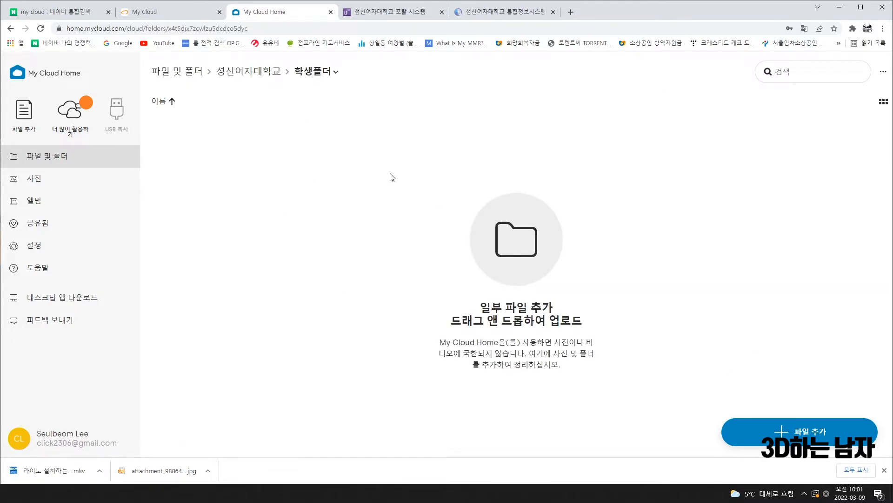
right_click(398, 157)
left_click(429, 169)
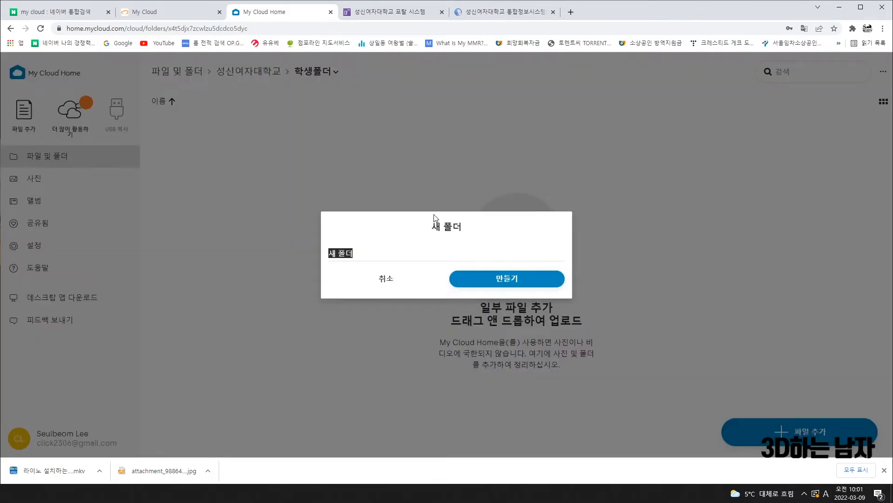
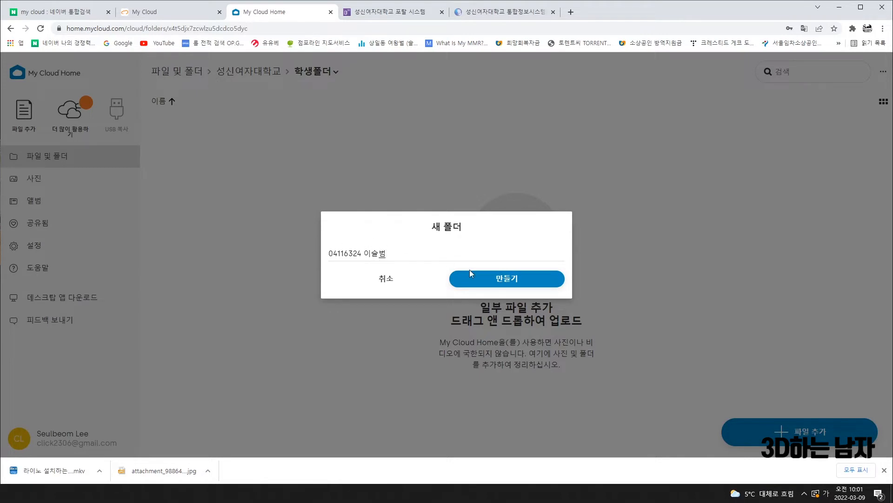
left_click(492, 280)
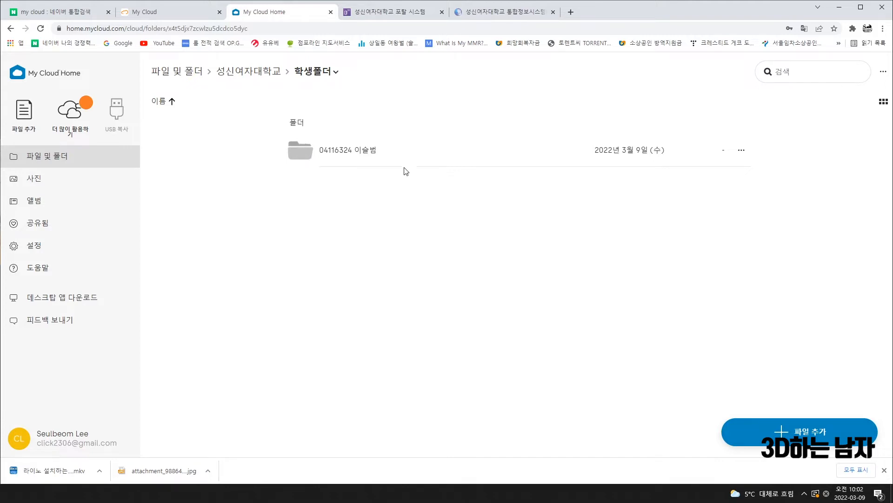
left_click(350, 152)
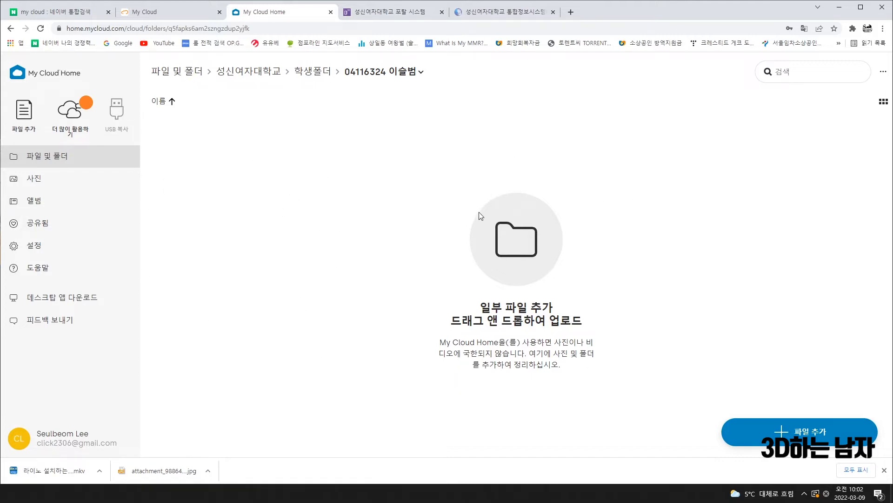
left_click(10, 28)
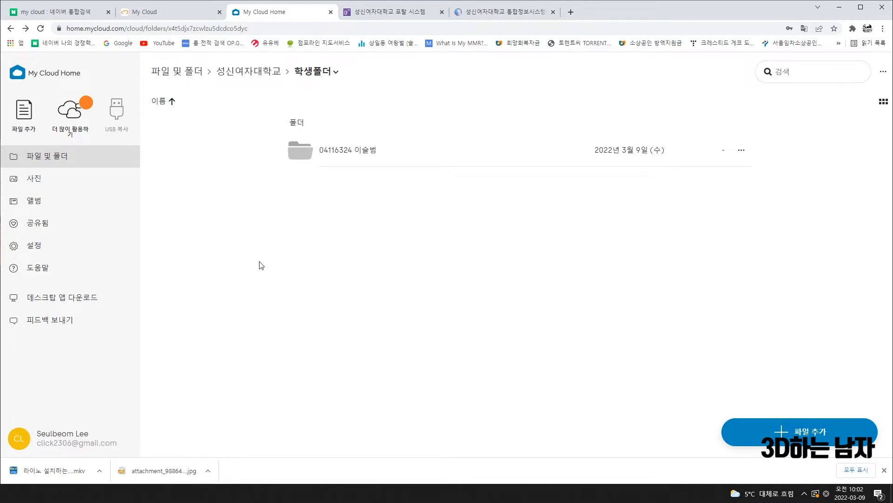
From 성신여자대학교, look inside the 1학기 folder under 수업 피피티 자료
left_click(10, 28)
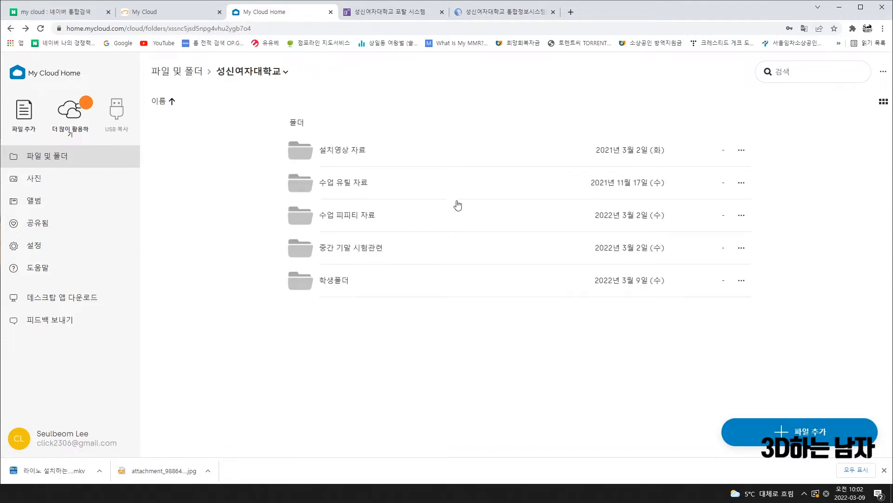
left_click(353, 222)
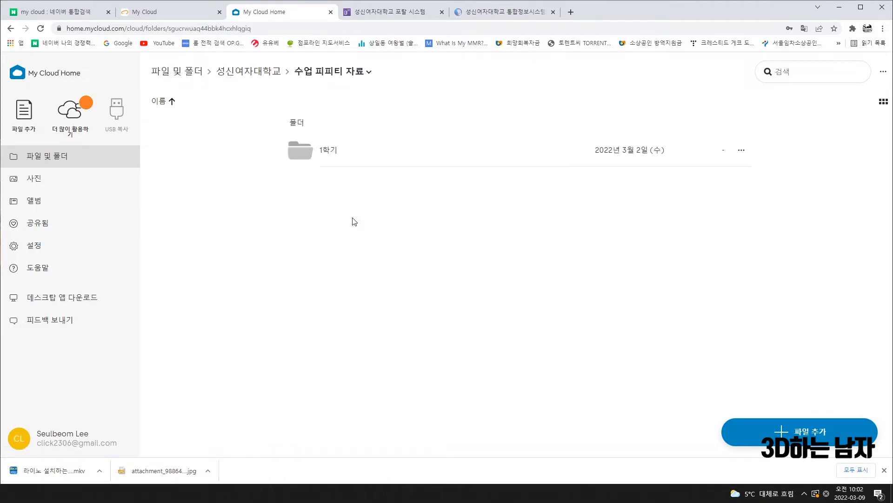
left_click(338, 164)
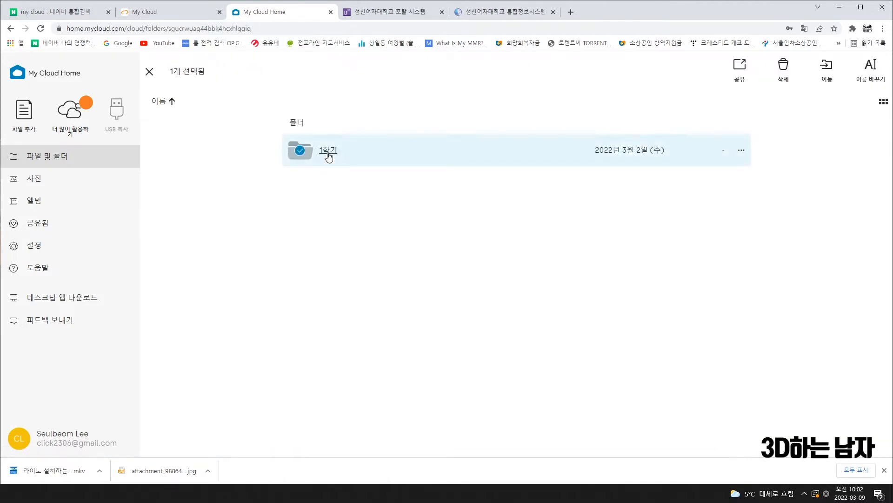
left_click(328, 153)
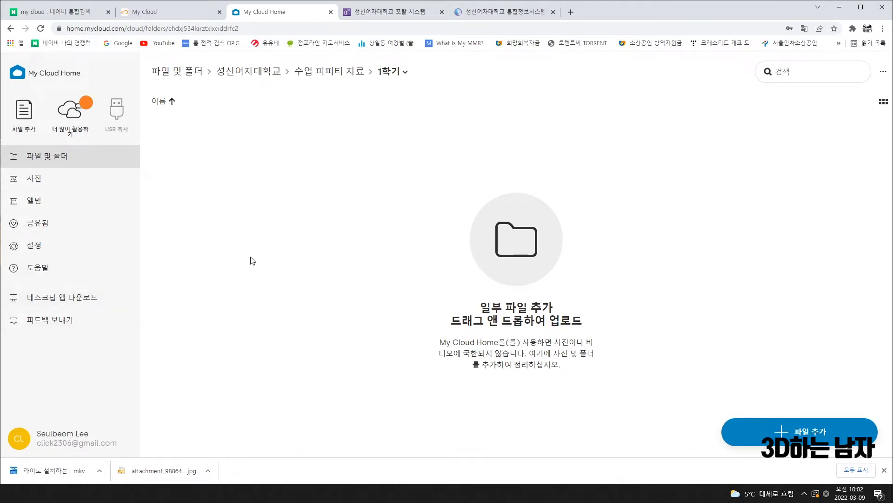
Return to 성신여자대학교 and open the 수업 유틸 자료 folder
left_click(11, 28)
left_click(11, 28)
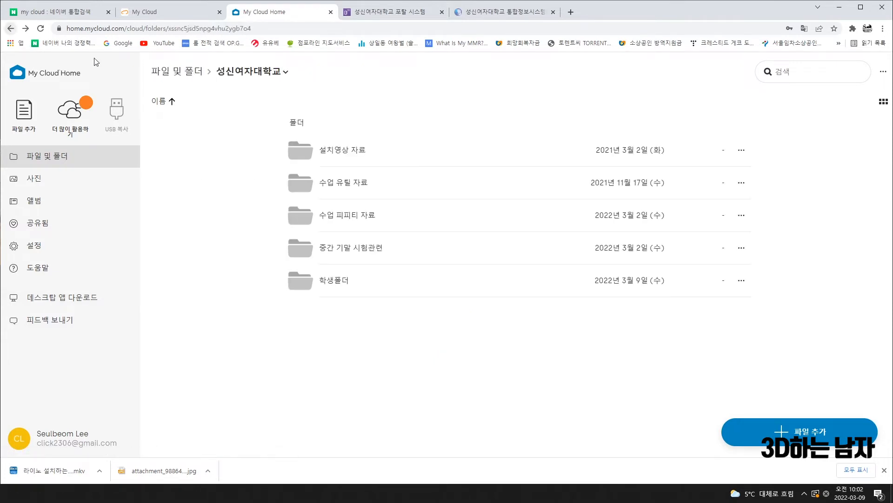
left_click(346, 186)
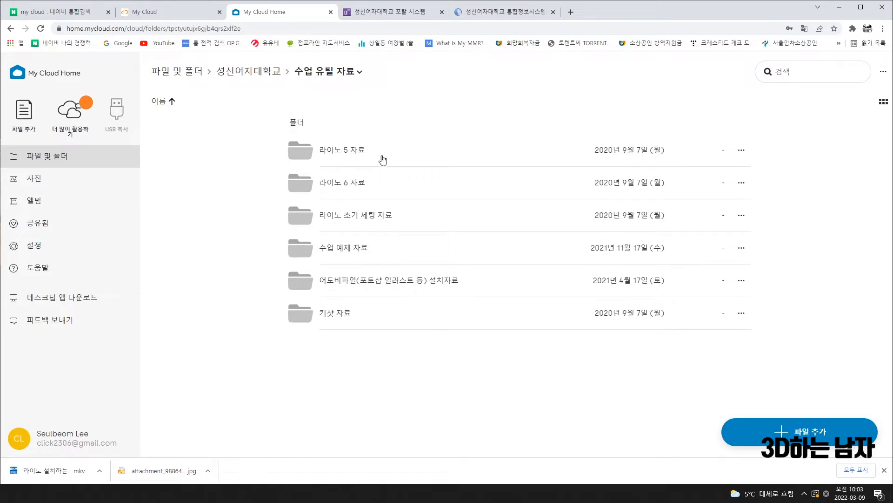
View the 라이노 5 자료 folder, then go back up to 성신여자대학교
left_click(334, 156)
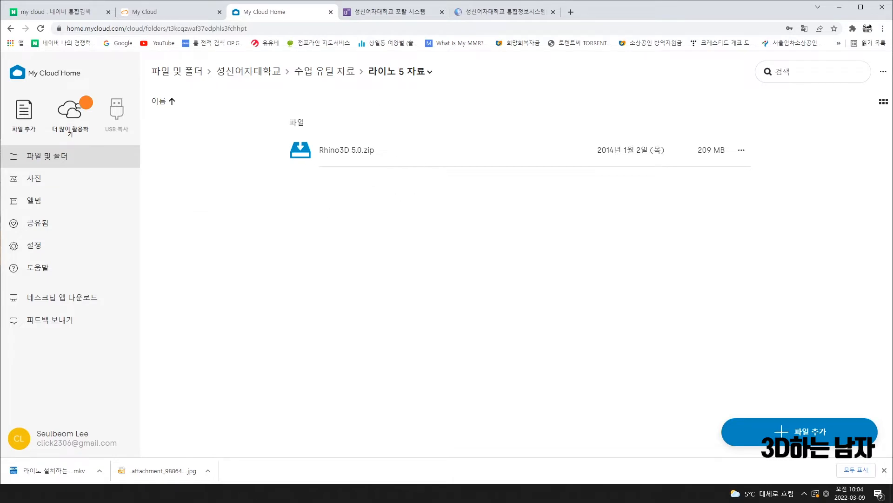
left_click(12, 28)
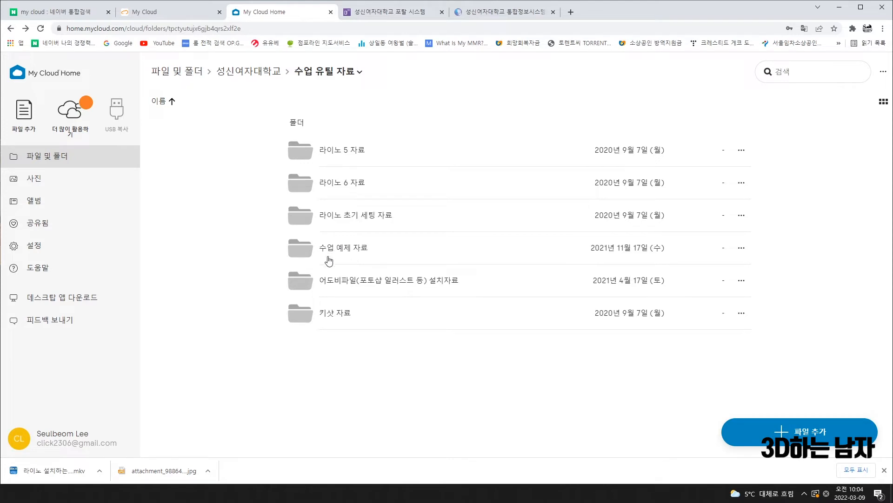
left_click(10, 29)
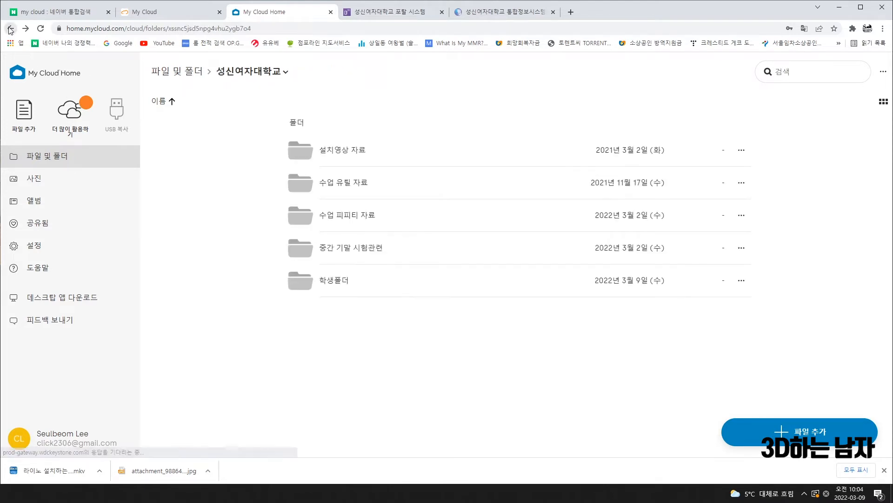
left_click(340, 156)
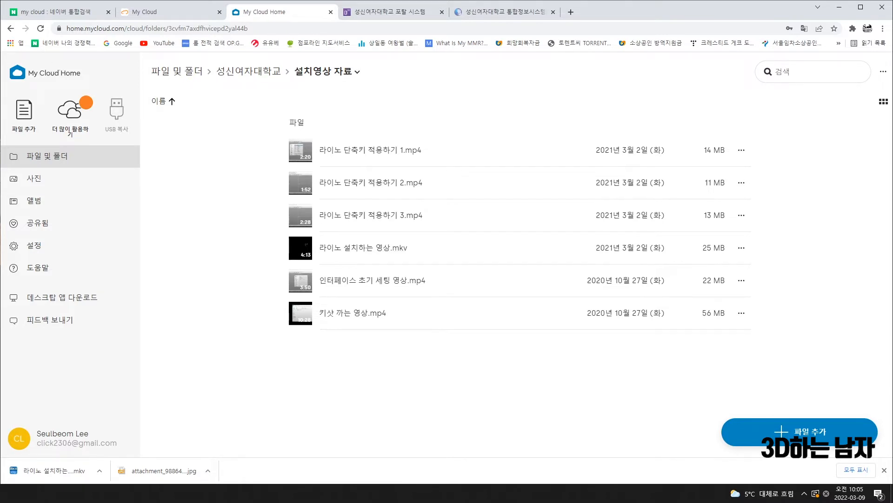
left_click(11, 29)
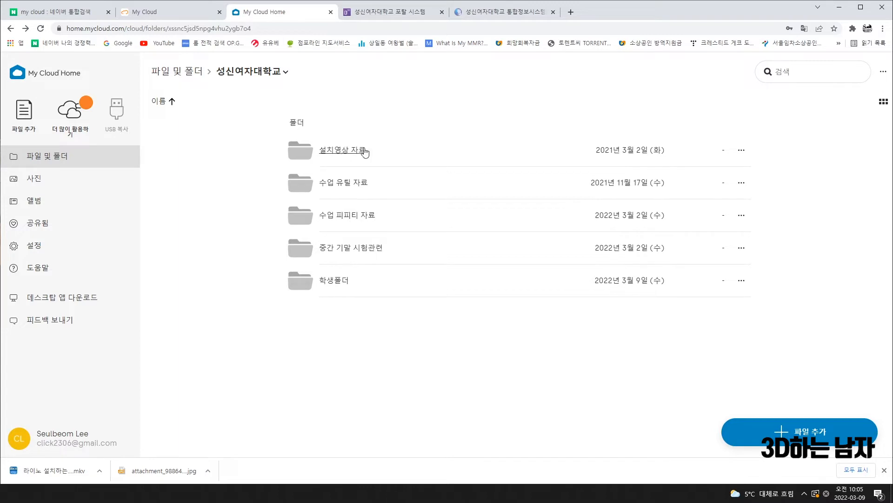
View Rhino3D 5.0.zip in 수업 유틸 자료 › 라이노 5 자료, then return to the search results
left_click(350, 184)
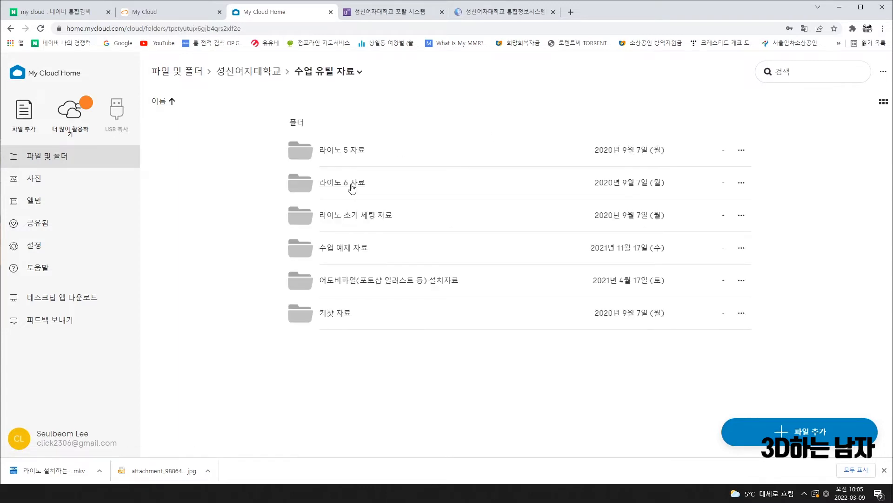
left_click(349, 150)
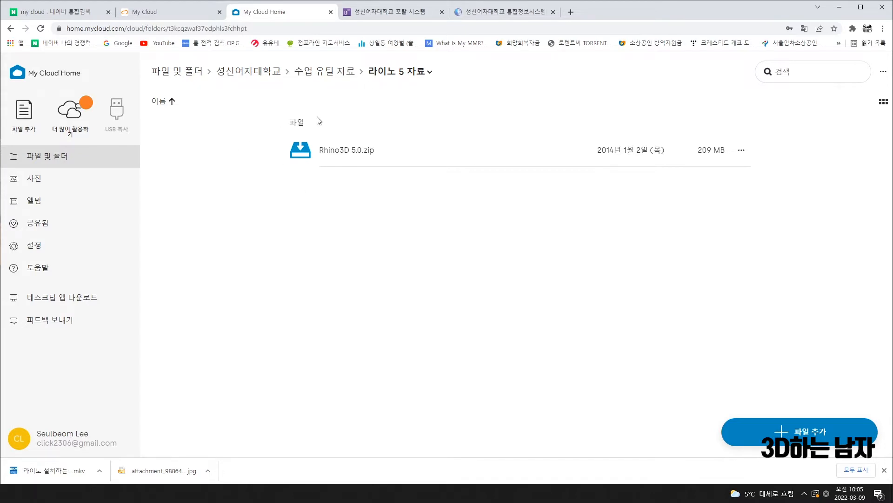
left_click(14, 29)
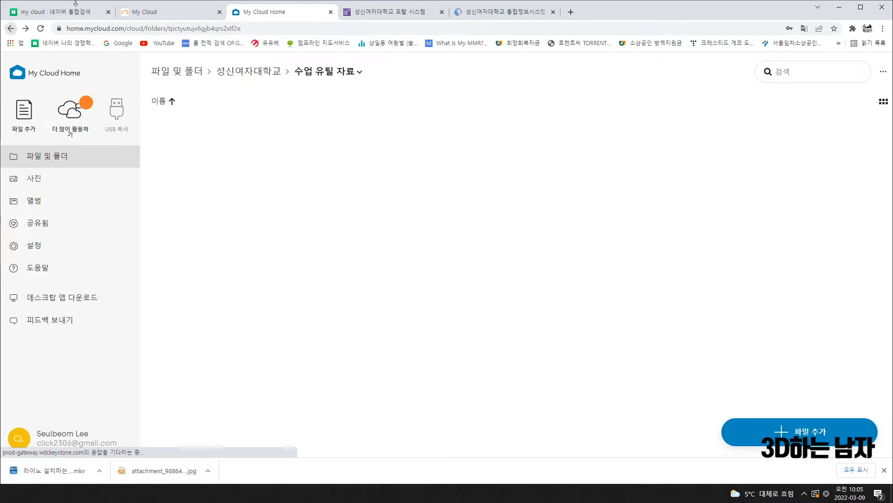
left_click(58, 12)
Search Naver for 알집 and open the official ALTools 알집 12.07 download page
left_click_drag(265, 68, 208, 68)
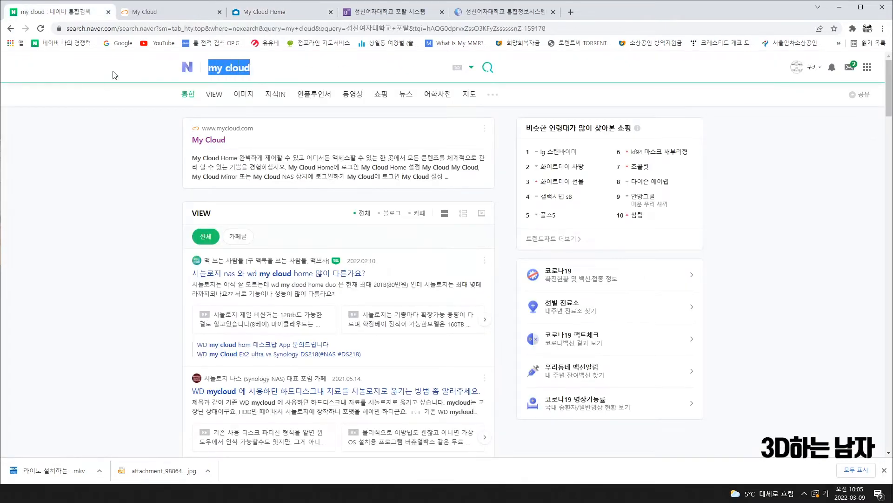
type("알집")
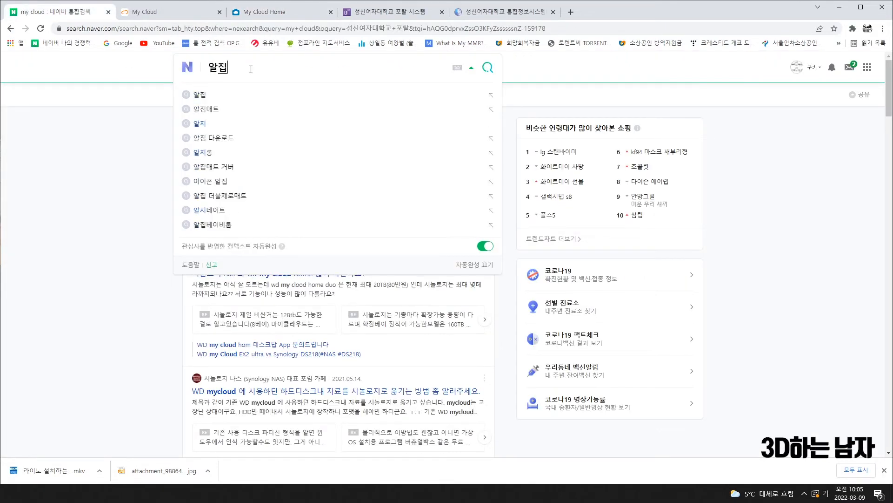
key("Return")
scroll(274, 154, "down", 5)
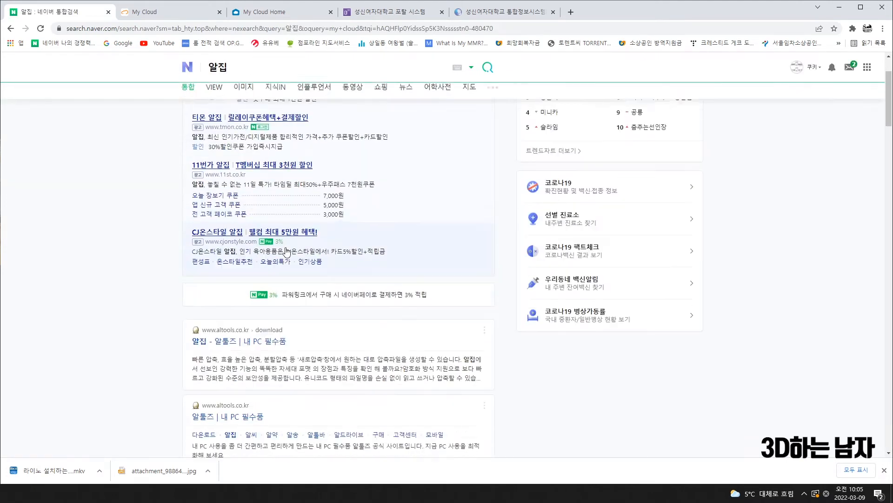
left_click(214, 193)
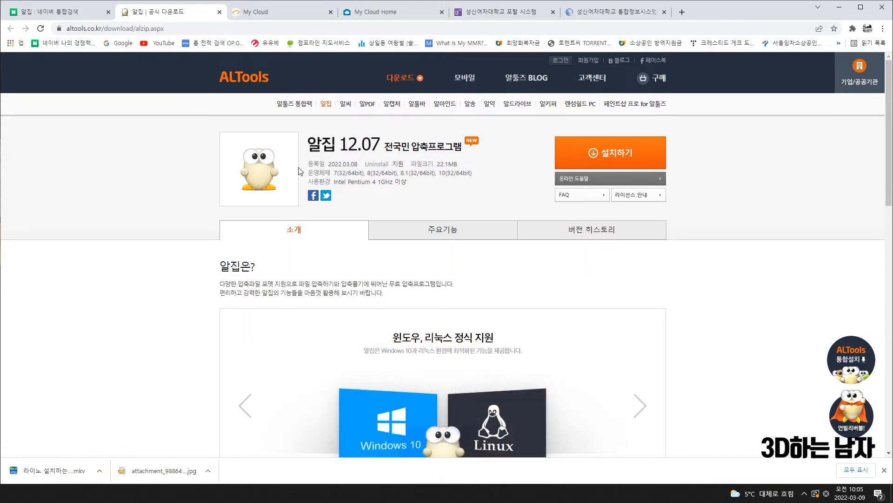
left_click(290, 10)
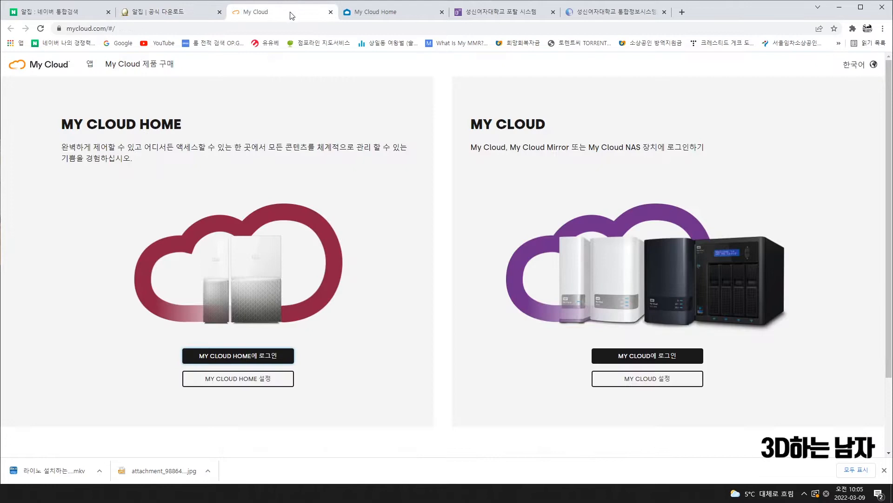
Recheck 라이노 5 자료, glance at the 알집 results, and return to 수업 유틸 자료
left_click(380, 16)
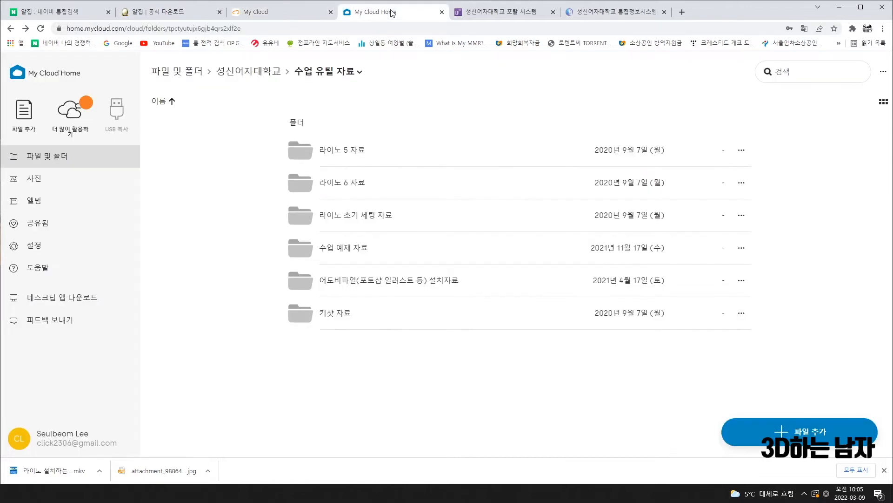
left_click(345, 150)
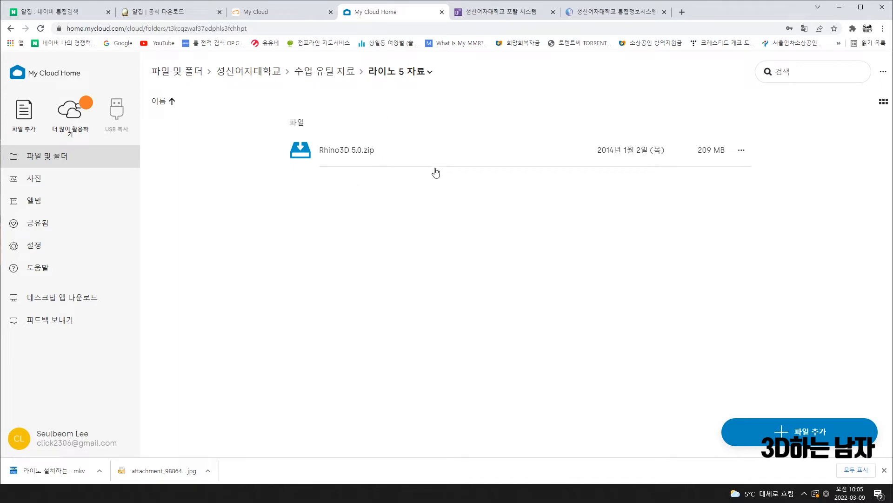
left_click(55, 14)
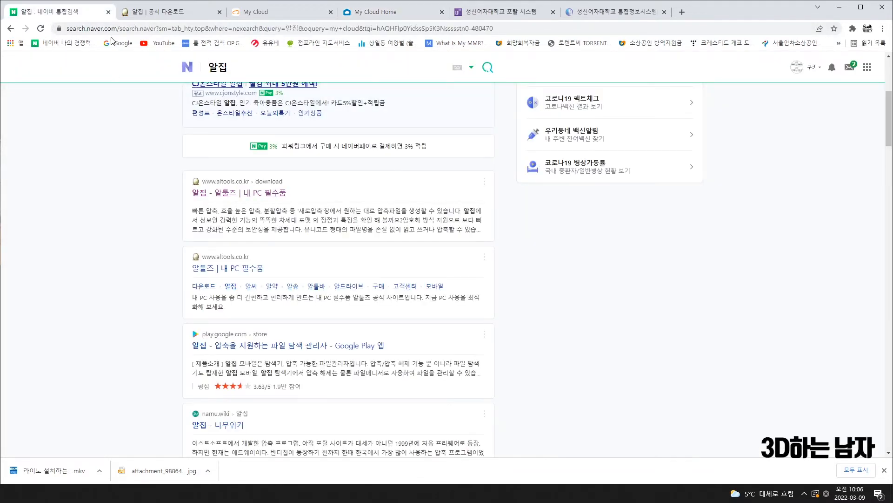
left_click(390, 14)
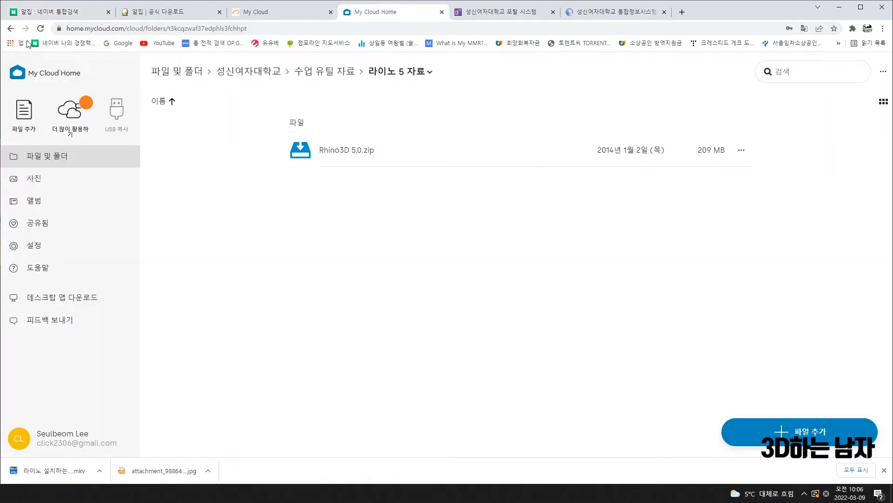
left_click(10, 29)
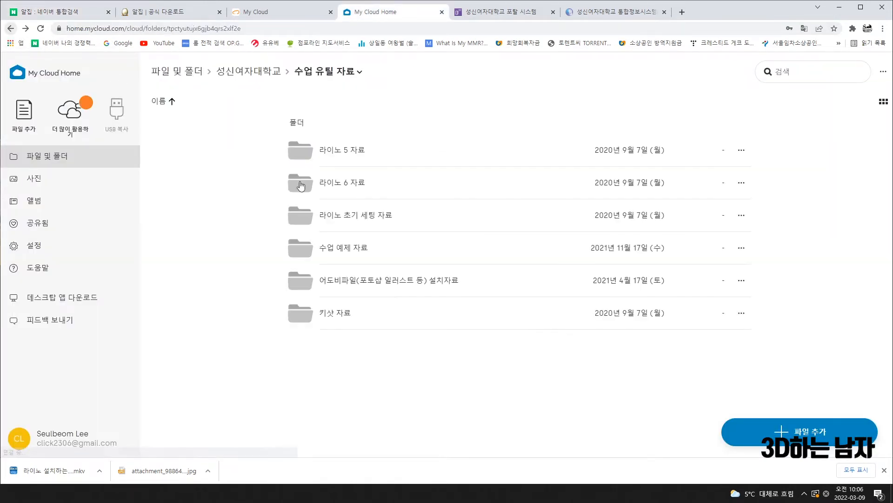
Inside 라이노 초기 세팅 자료, look through 한글패치자료 and then 단축키 및 옵션불러오기
left_click(386, 222)
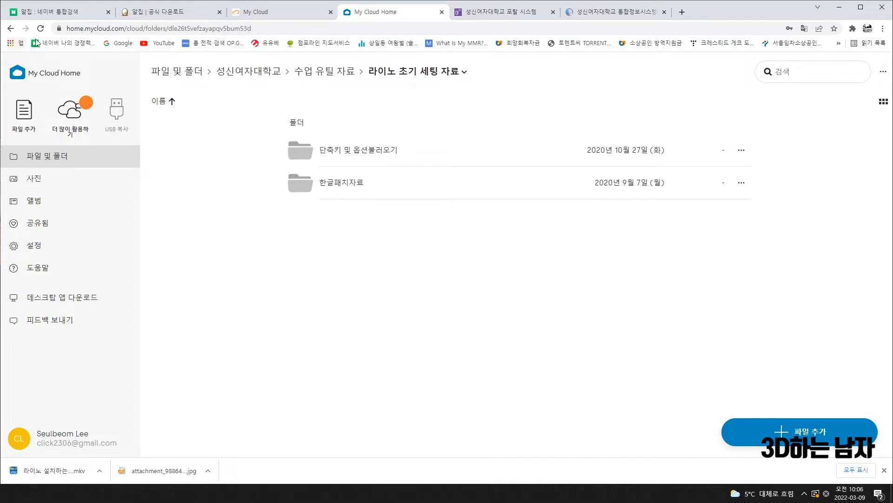
left_click(342, 184)
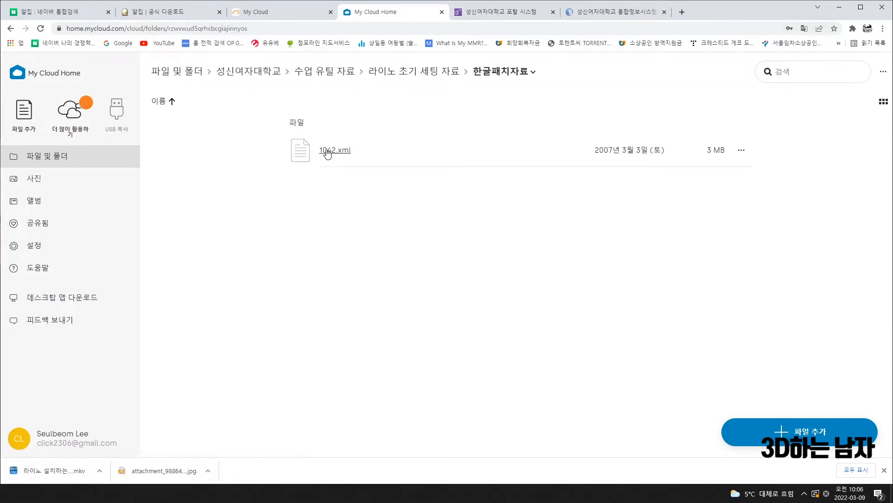
left_click(11, 29)
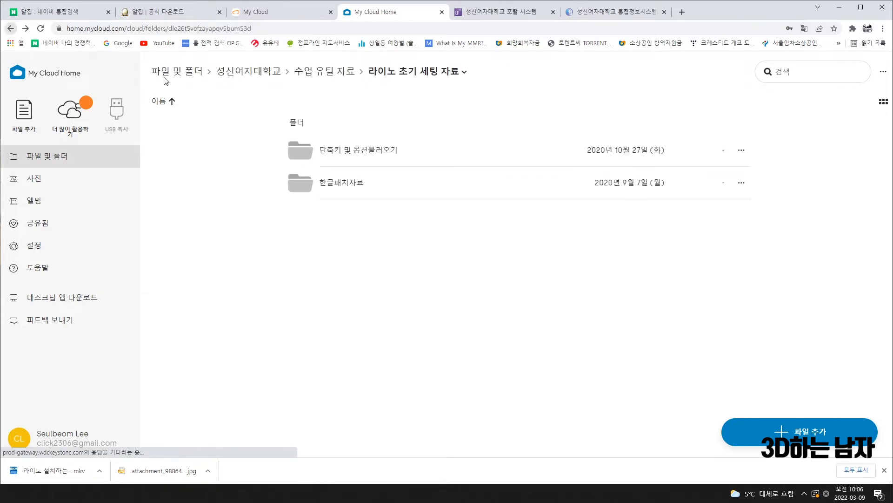
left_click(364, 151)
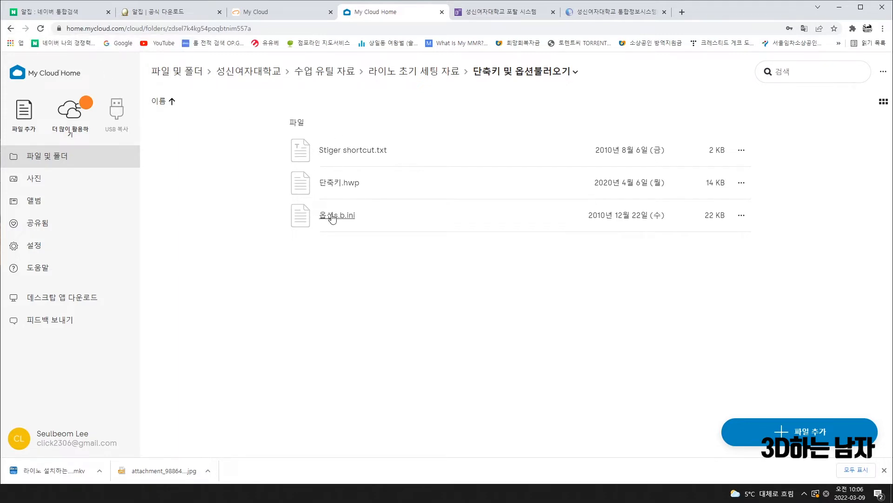
Recheck 한글패치자료, then go back up through 수업 유틸 자료 to 성신여자대학교
left_click(10, 28)
left_click(346, 190)
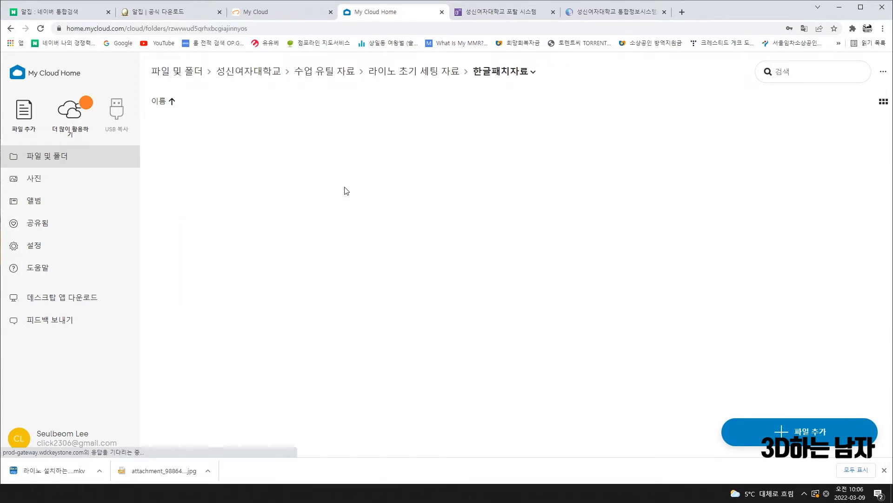
left_click(10, 29)
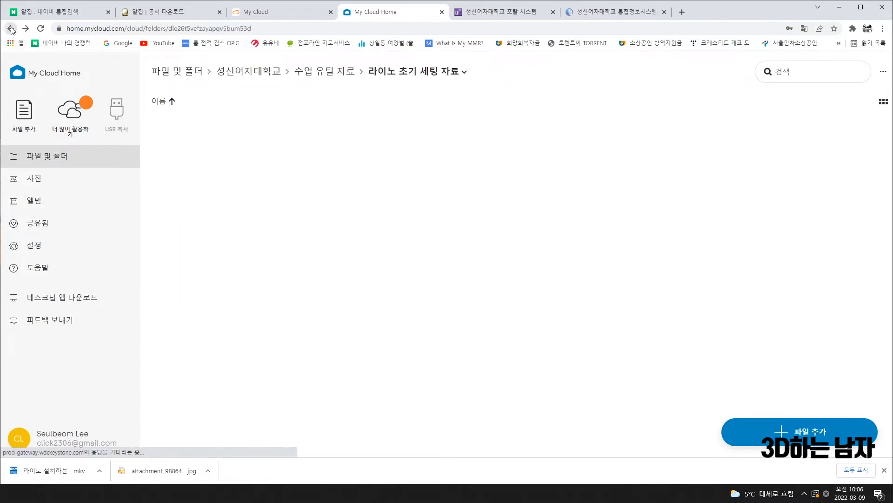
left_click(10, 29)
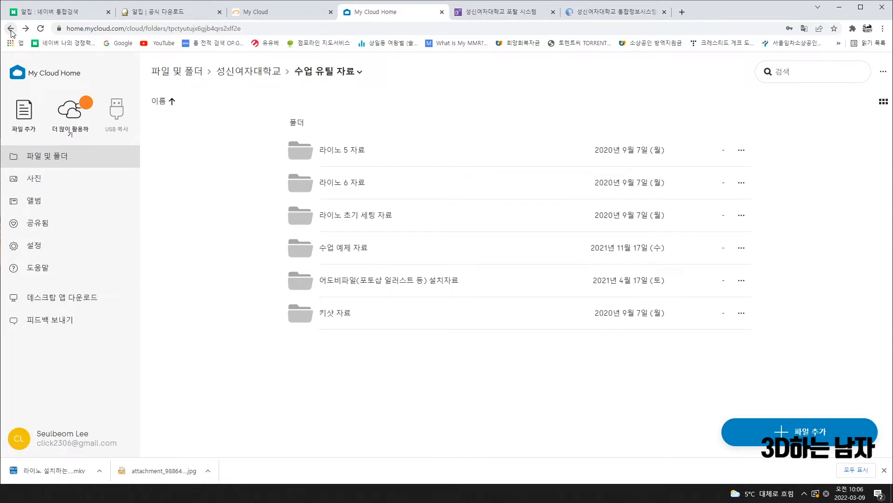
left_click(10, 28)
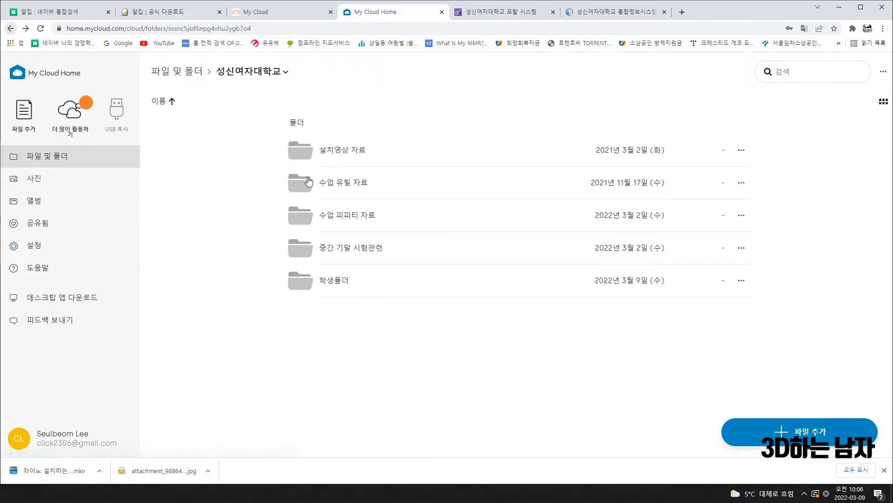
Look through the 설치영상 자료 and 학생폴더 folders, returning to 성신여자대학교 after each
left_click(347, 152)
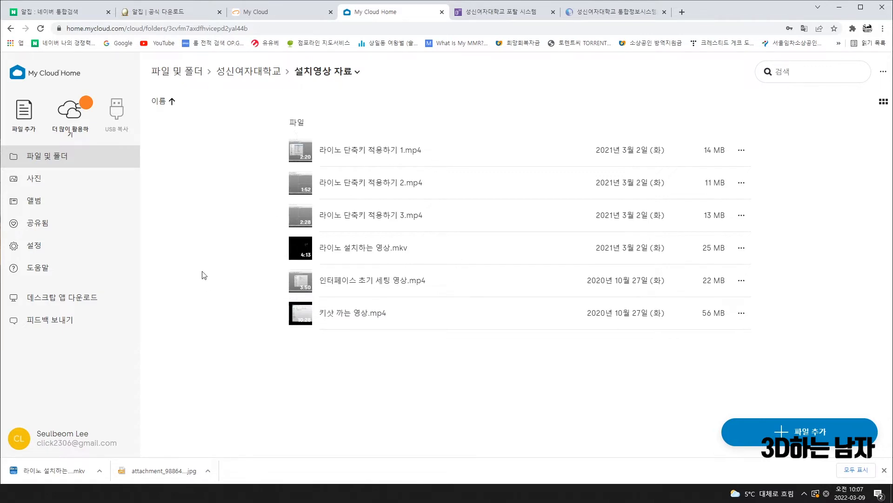
left_click(10, 28)
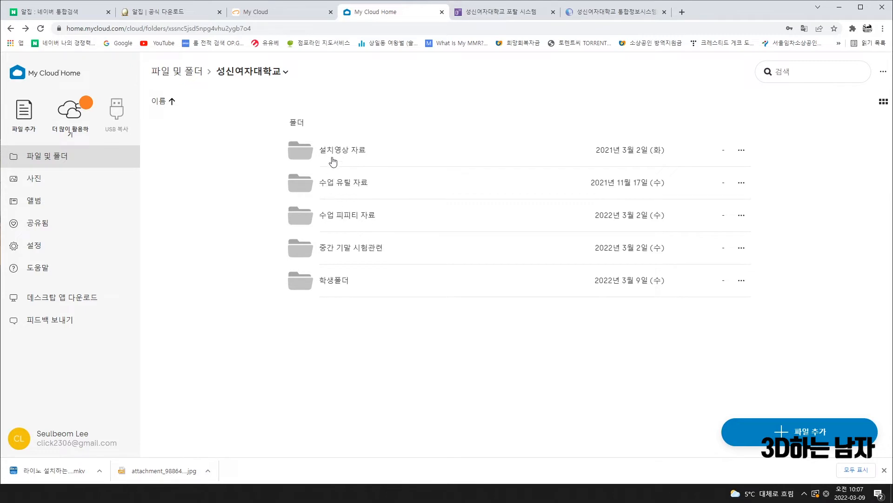
left_click(334, 280)
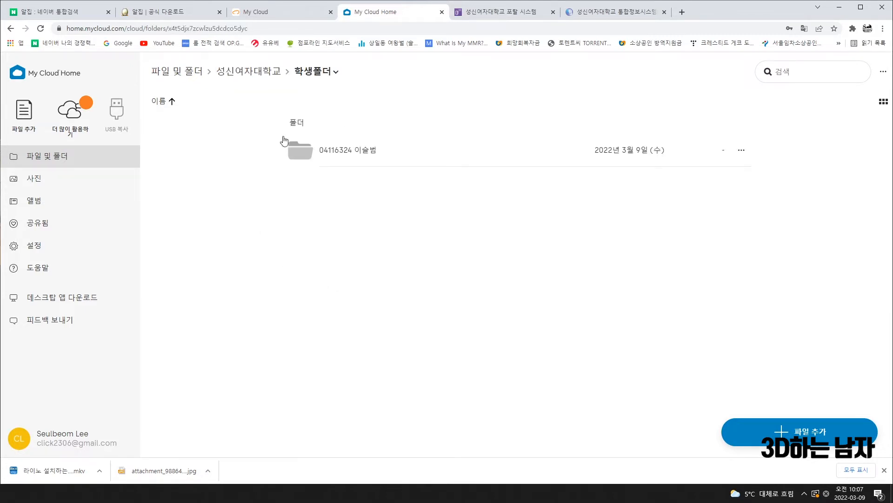
left_click(5, 28)
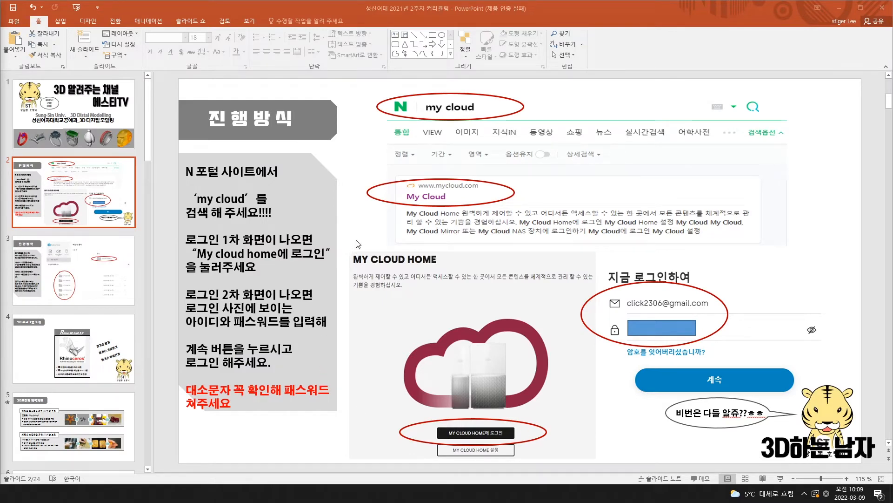
Show slide 4, '3D 프로그램 소개', introducing Rhino 3D CAD 5.0
left_click(87, 353)
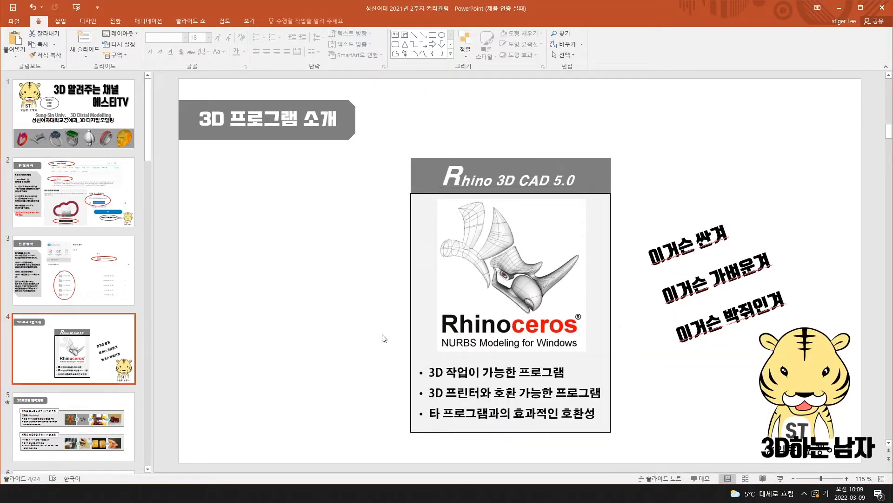
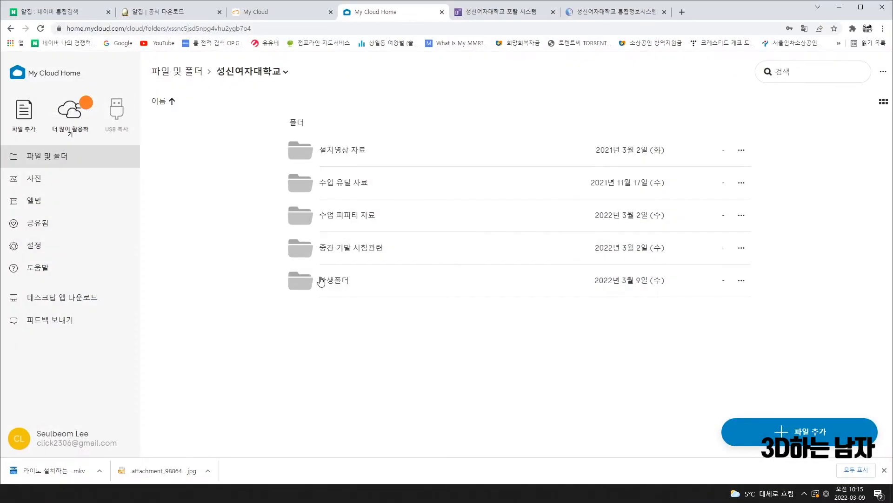
Open the 설치영상 자료 folder of install videos, then minimize Chrome to show the slides
left_click(356, 151)
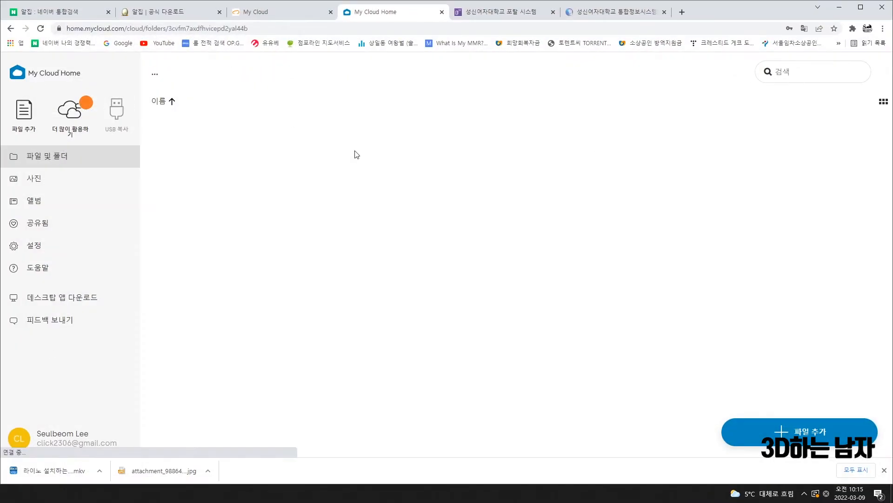
left_click(839, 7)
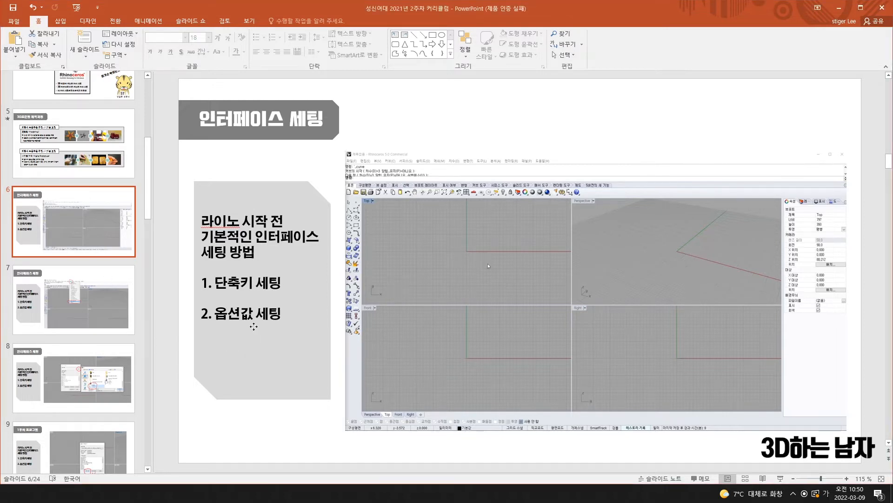
Add '3. 한글패치 세팅' below '2. 옵션값 세팅' in the slide 6 list
left_click(297, 315)
key("Return")
key("Return")
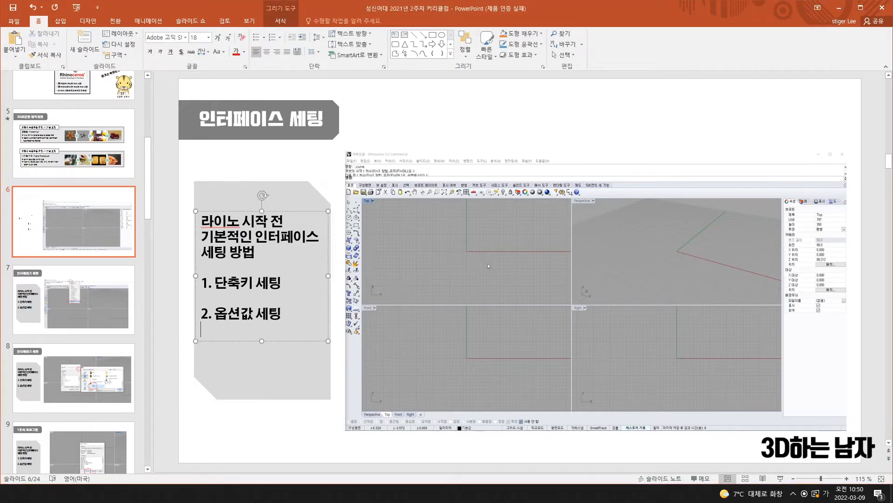
type("3")
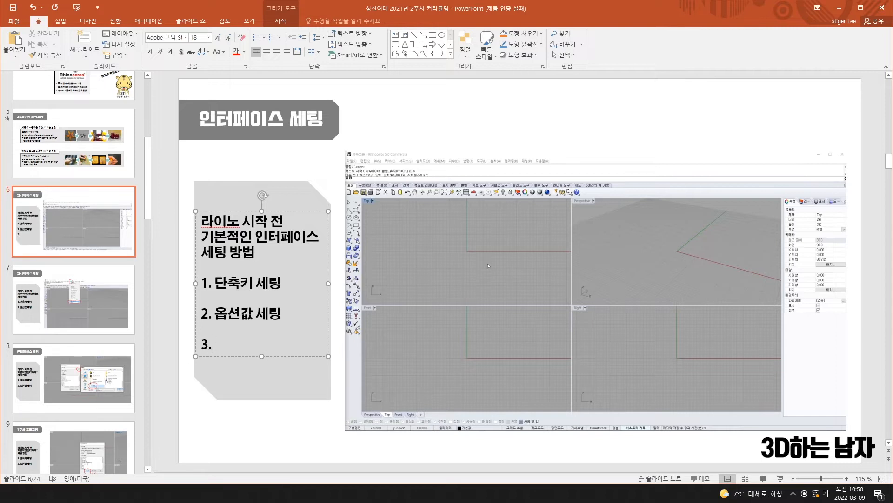
type(". 한글패")
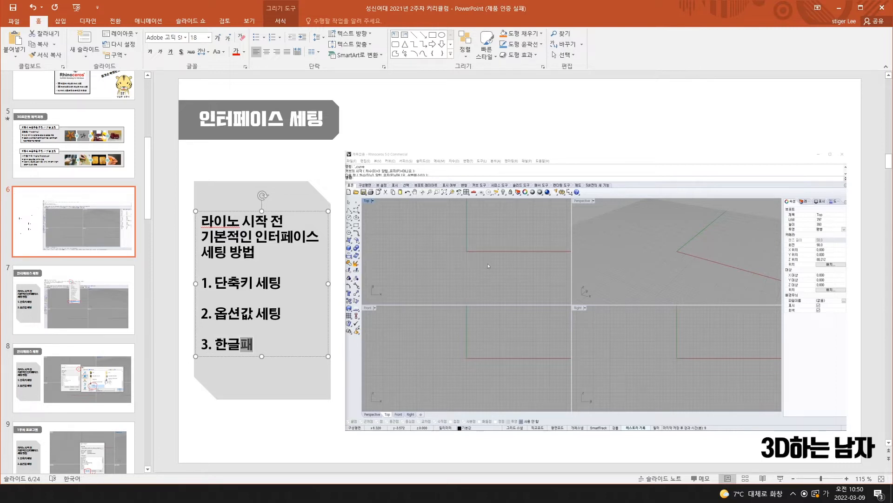
type("치 세팅")
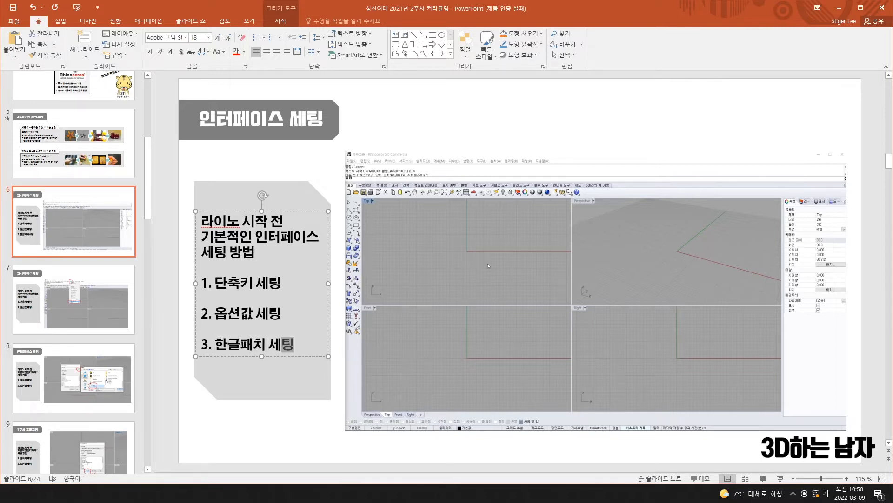
left_click(312, 426)
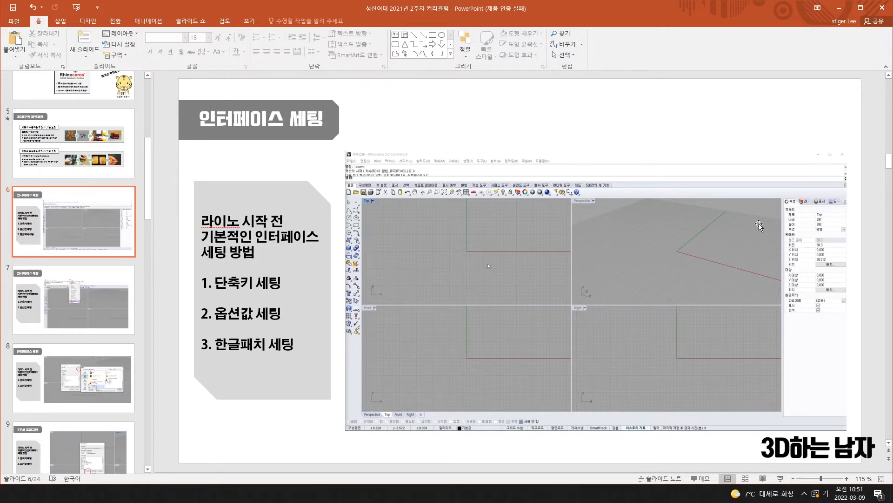
Hide PowerPoint, maximize the Rhino 5 window, then minimize Rhino again
left_click(839, 9)
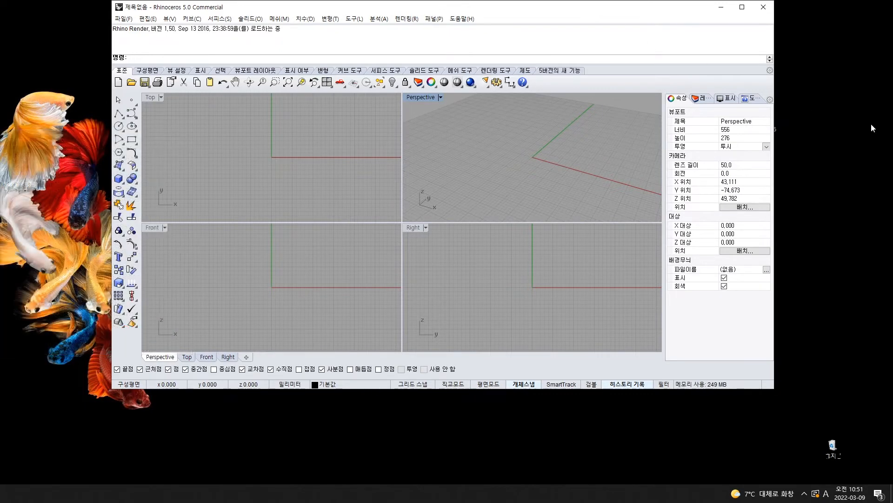
left_click_drag(534, 3, 544, 0)
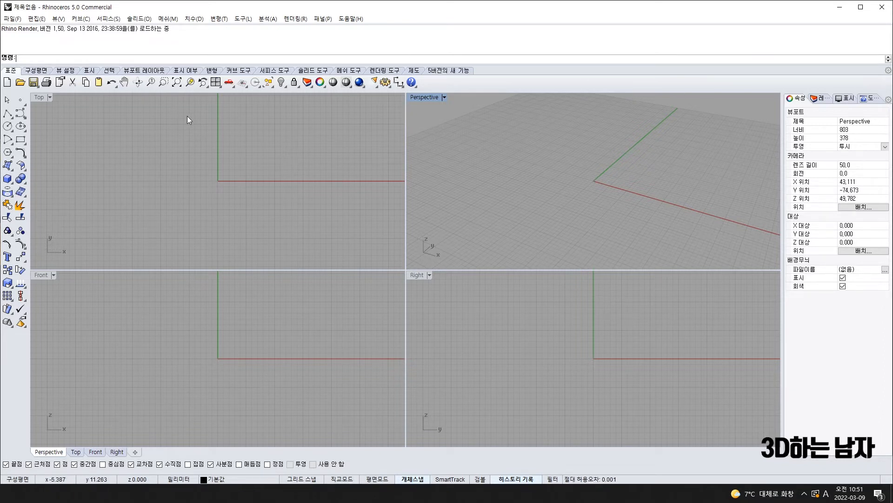
left_click(840, 8)
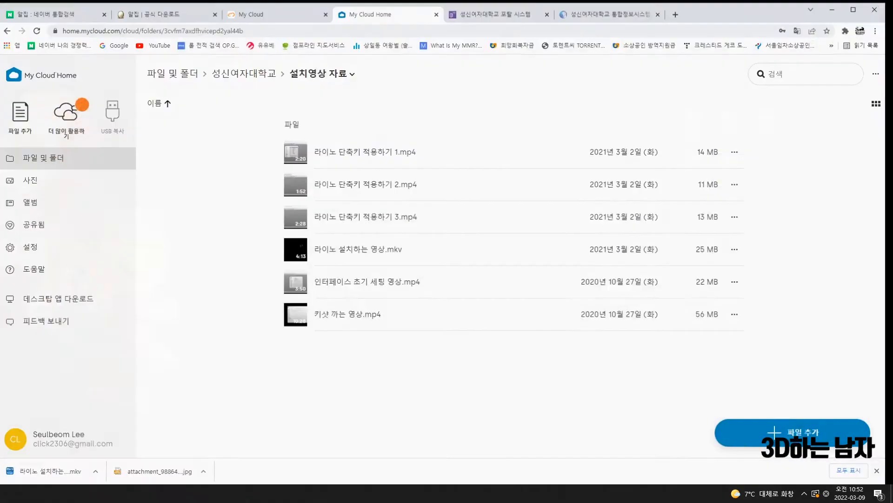
Go to 성신여자대학교 > 수업 유틸 자료 > 라이노 초기 세팅 자료 > 한글패치자료
left_click(48, 159)
left_click(365, 149)
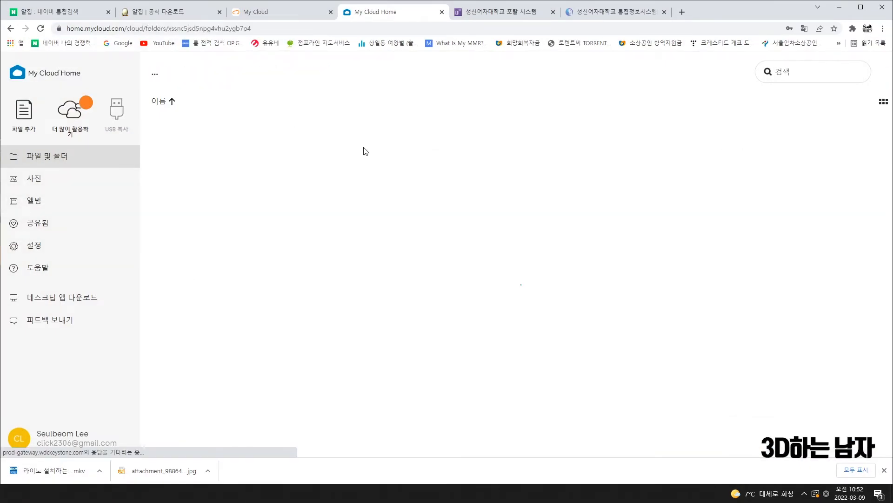
left_click(356, 188)
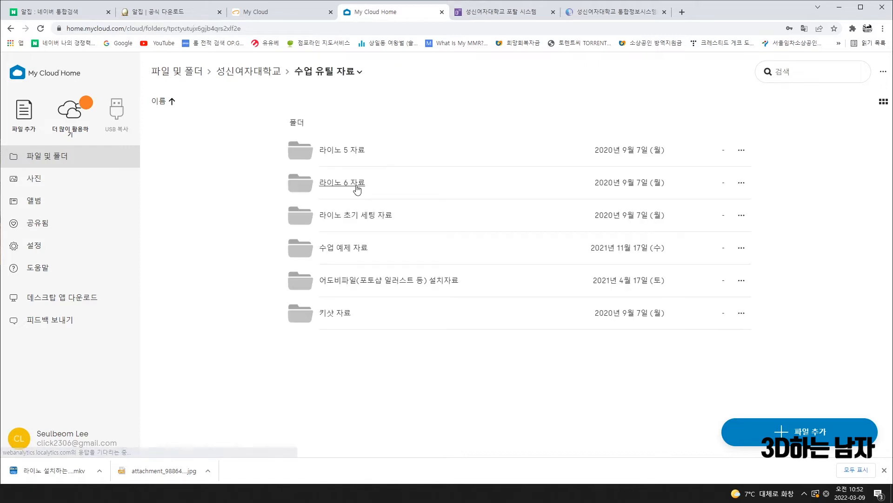
left_click(366, 218)
left_click(344, 186)
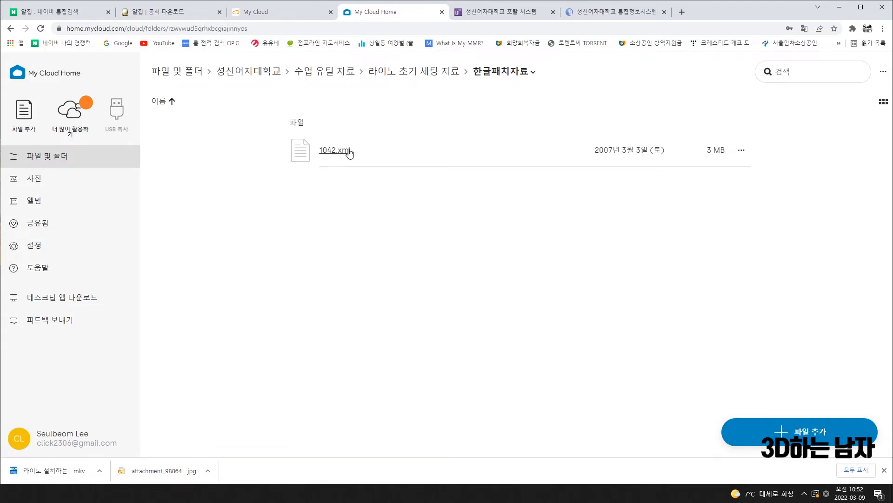
Download 1042.xml and show it in the Downloads folder
left_click(737, 151)
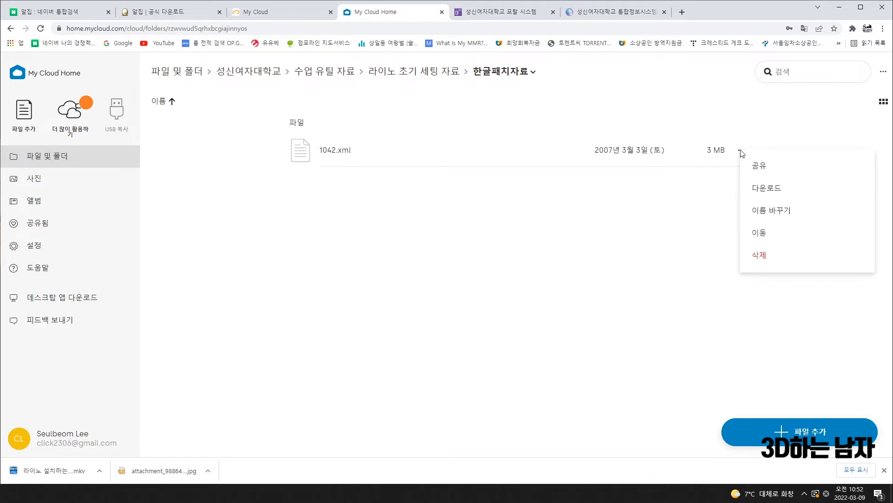
left_click(777, 191)
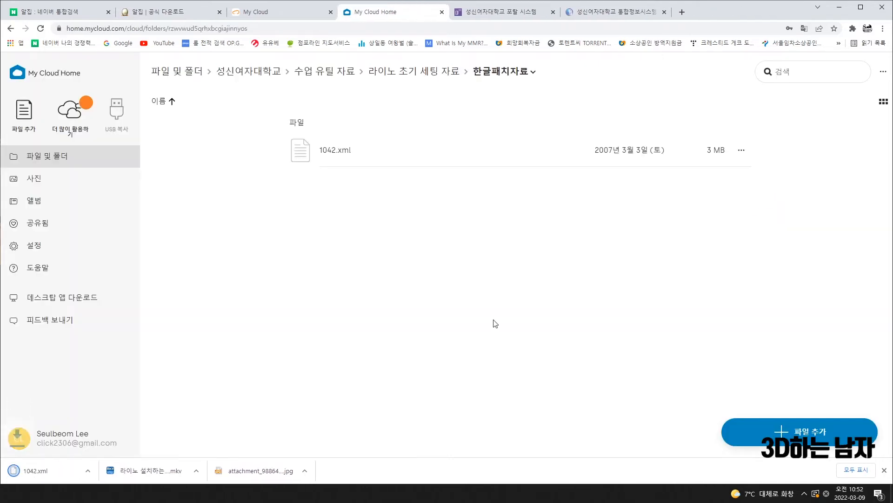
left_click(100, 470)
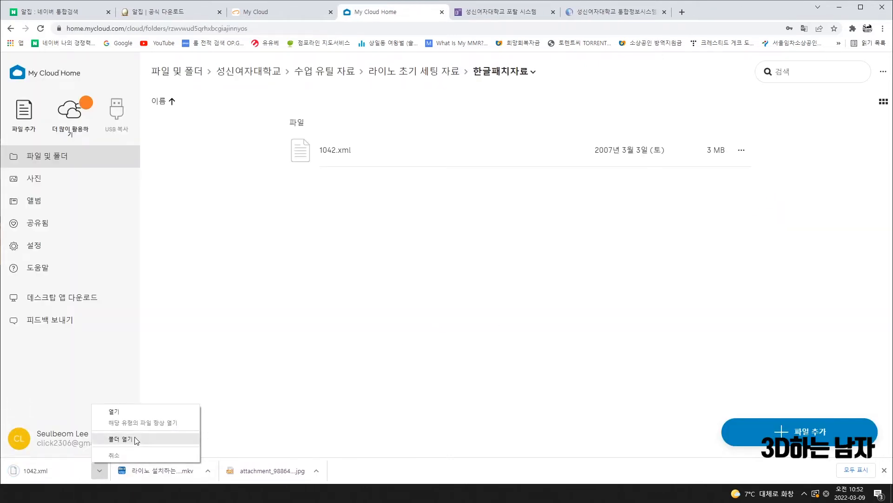
left_click(134, 438)
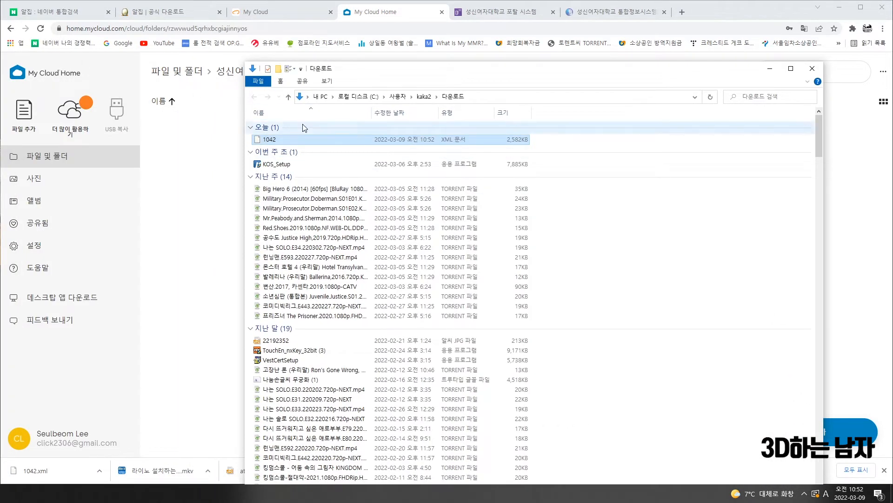
Move the downloaded 1042 file onto the desktop next to the program icons
left_click_drag(283, 141, 115, 181)
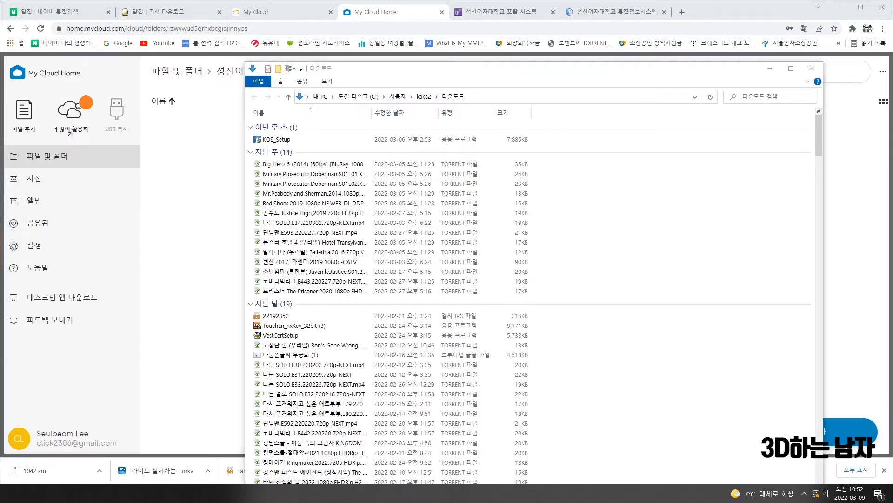
left_click(812, 68)
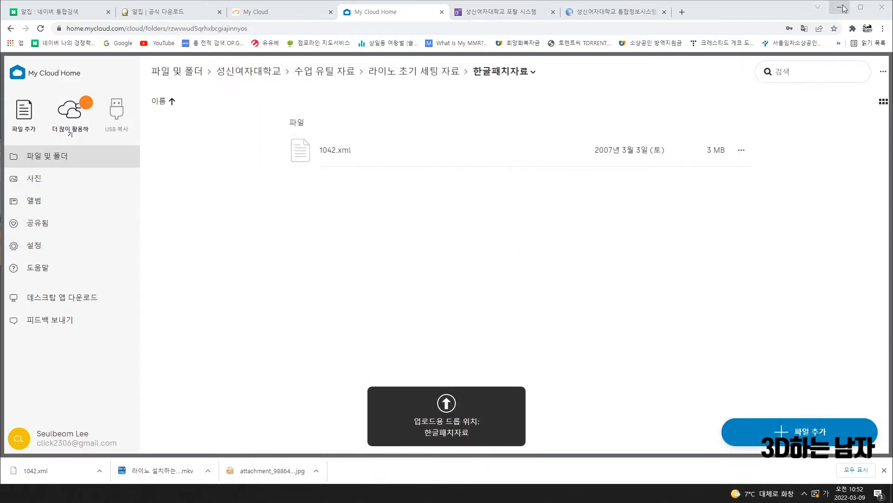
left_click(840, 7)
left_click_drag(501, 232, 520, 231)
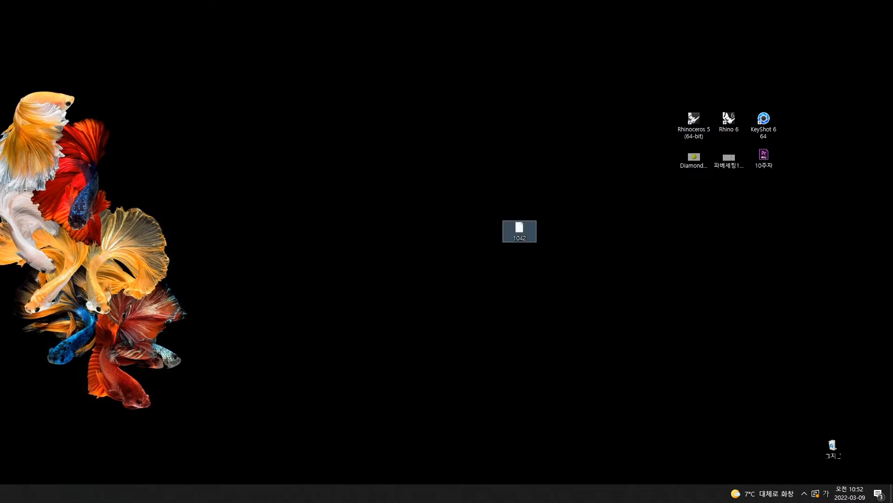
left_click(303, 259)
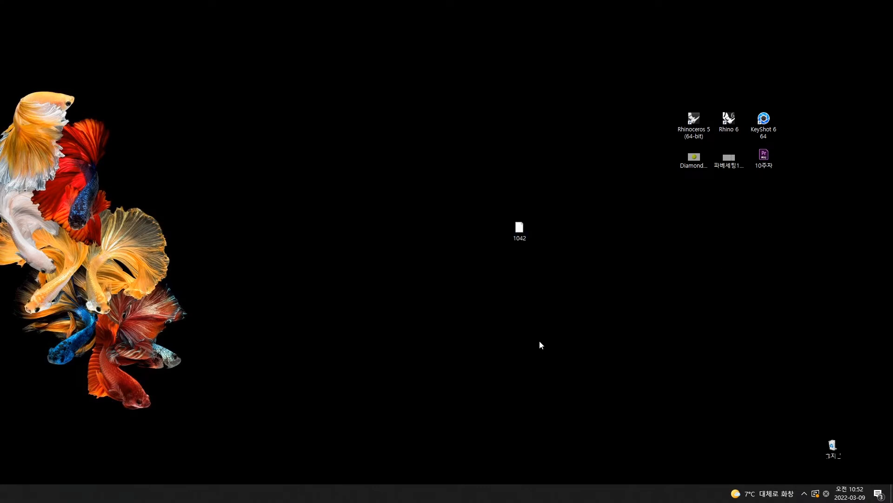
left_click_drag(519, 229, 764, 233)
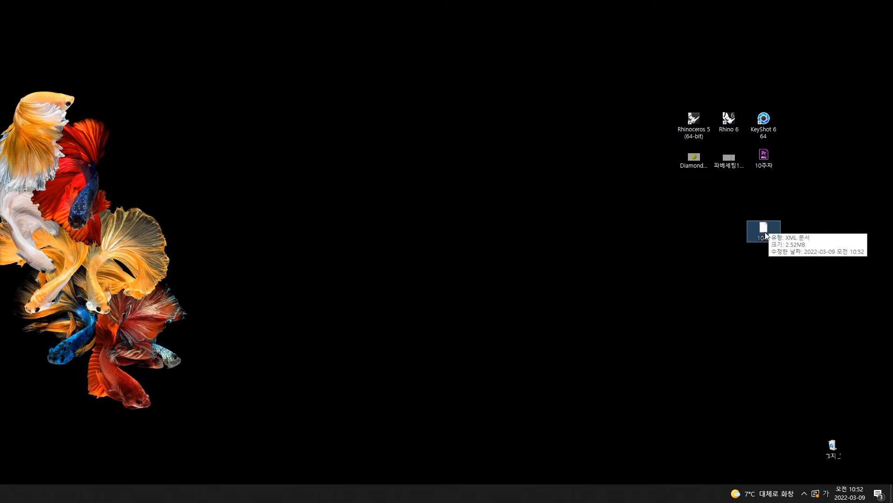
Open a new File Explorer window with Win+E and select 바탕 화면
key("super+e")
left_click_drag(626, 42, 454, 46)
left_click(132, 119)
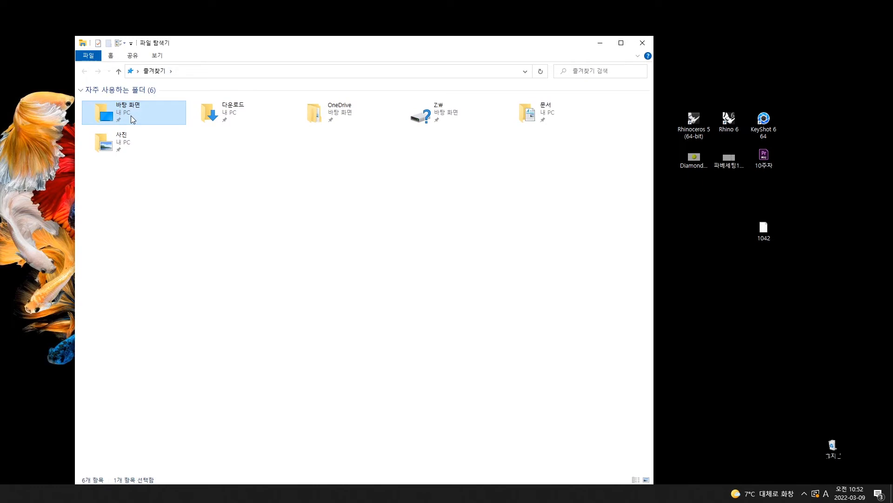
Go to 내 PC, glance into 로컬 디스크 (D:), then open 로컬 디스크 (C:)
double_click(131, 119)
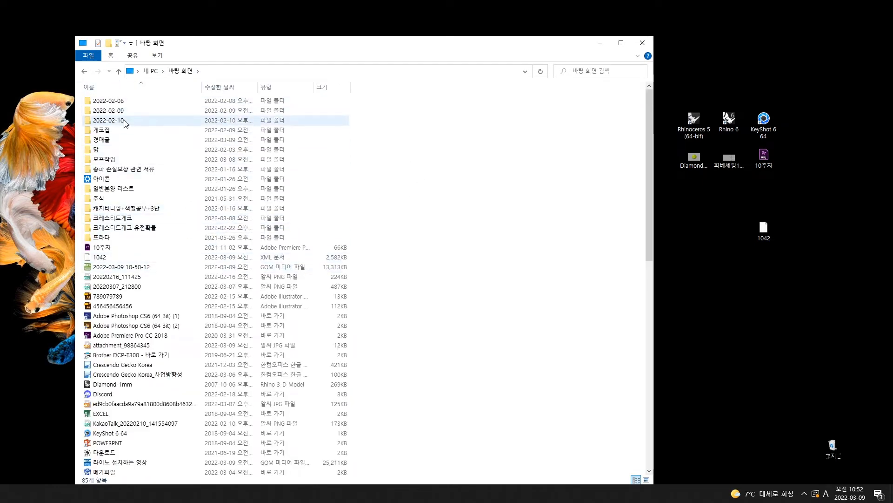
left_click(152, 71)
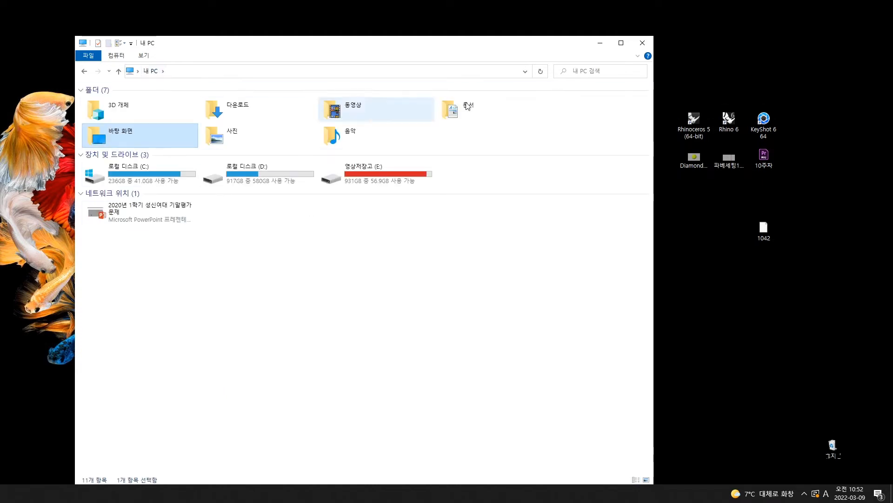
mouse_move(421, 41)
left_mouse_down()
mouse_move(411, 28)
mouse_move(410, 37)
left_mouse_up()
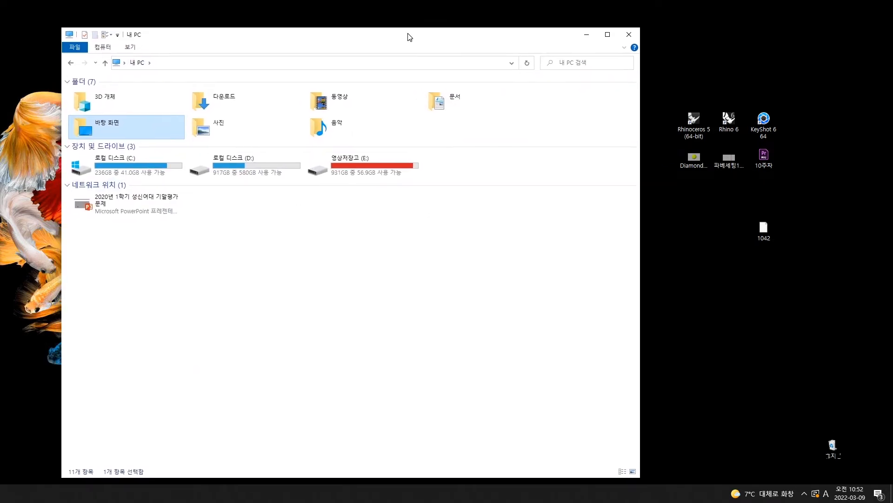
left_click(773, 235)
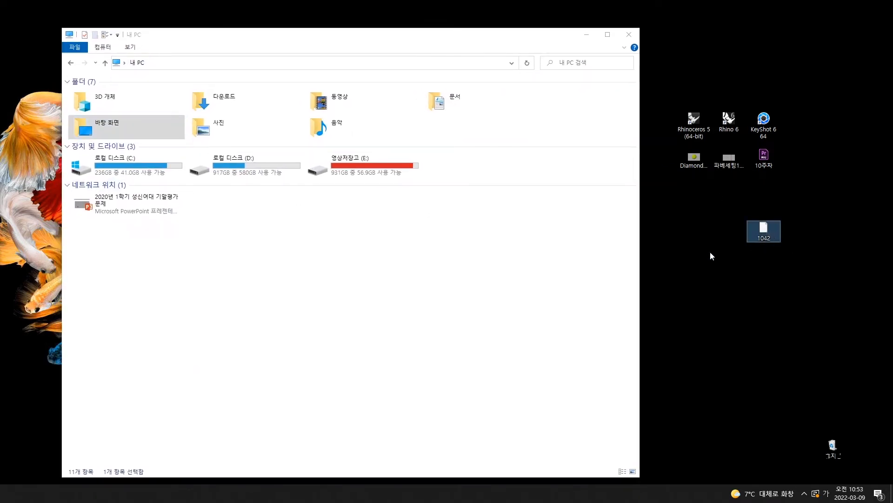
double_click(245, 172)
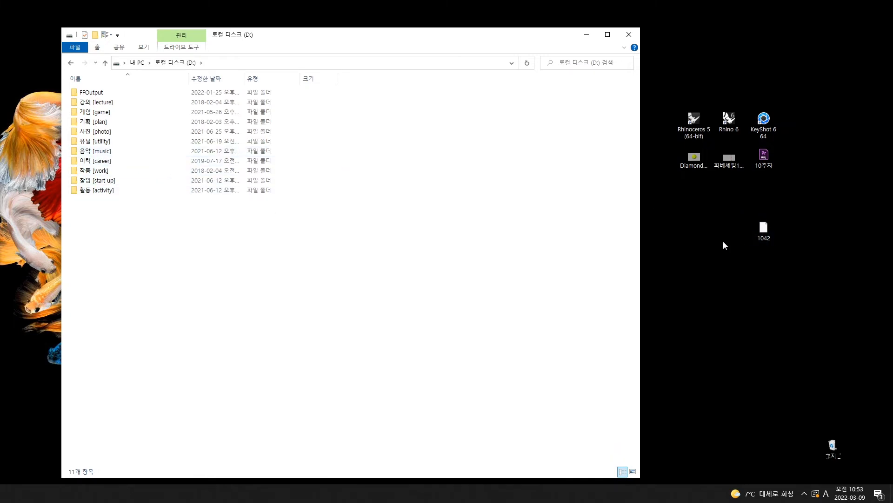
left_click(70, 65)
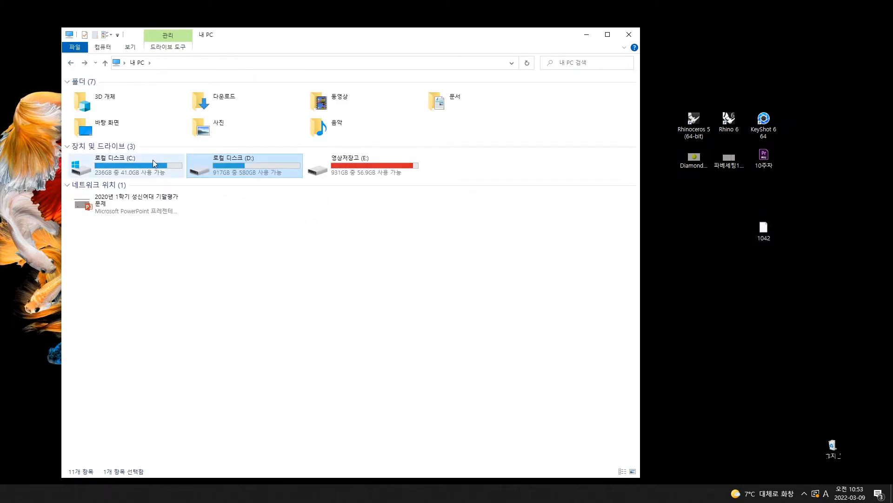
double_click(140, 168)
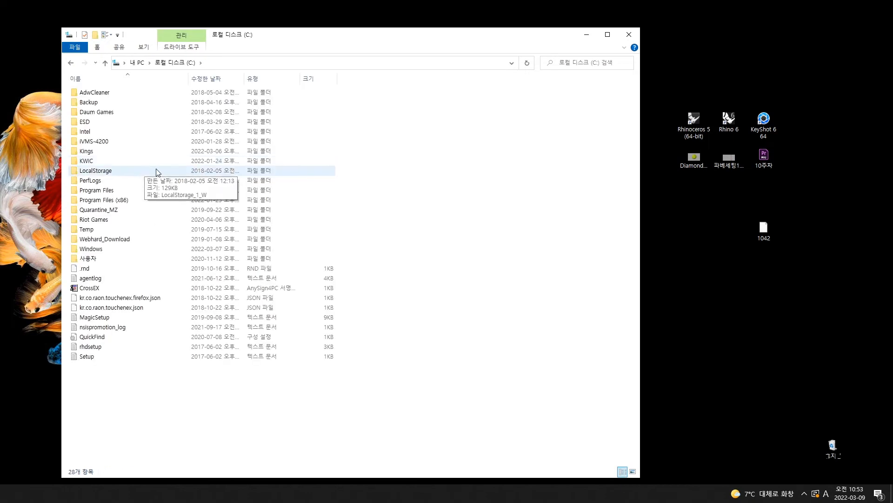
Browse to Program Files > Rhinoceros 5 (64-bit) > System > Languages
double_click(112, 190)
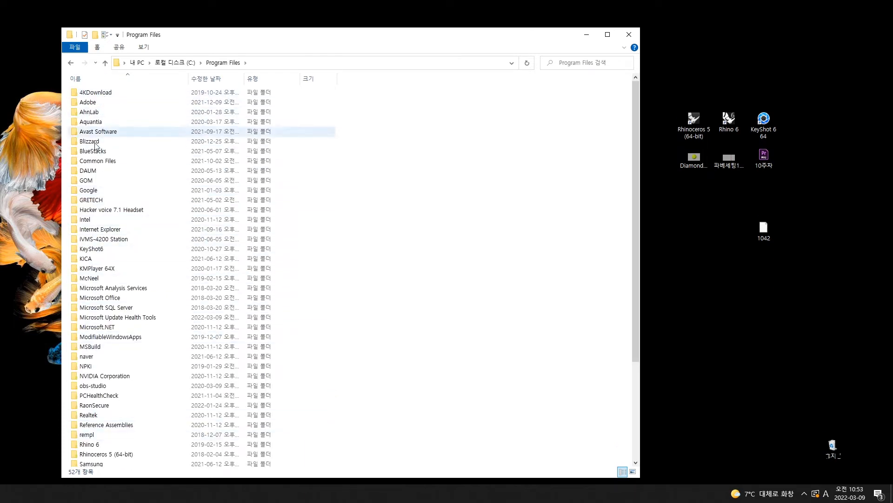
scroll(130, 270, "down", 4)
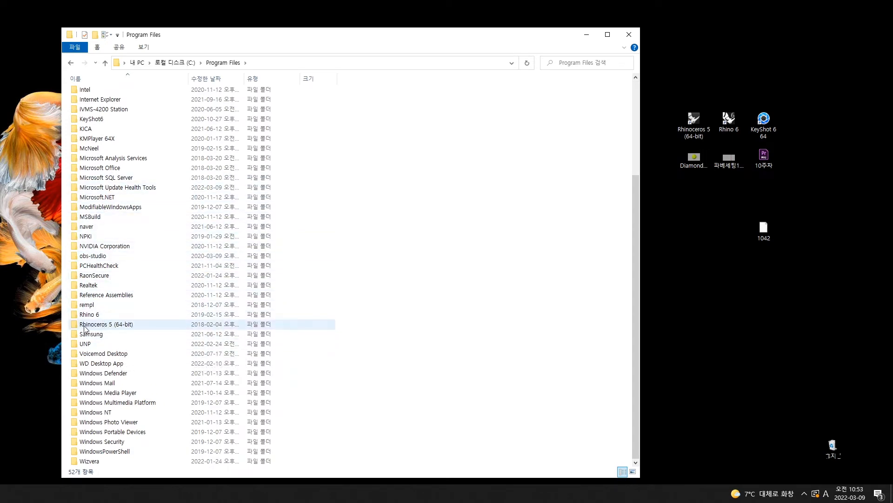
double_click(128, 325)
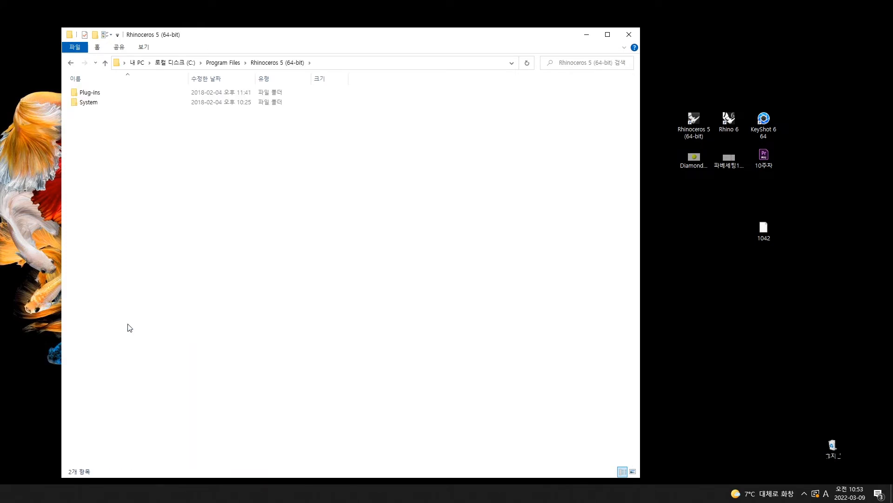
double_click(95, 107)
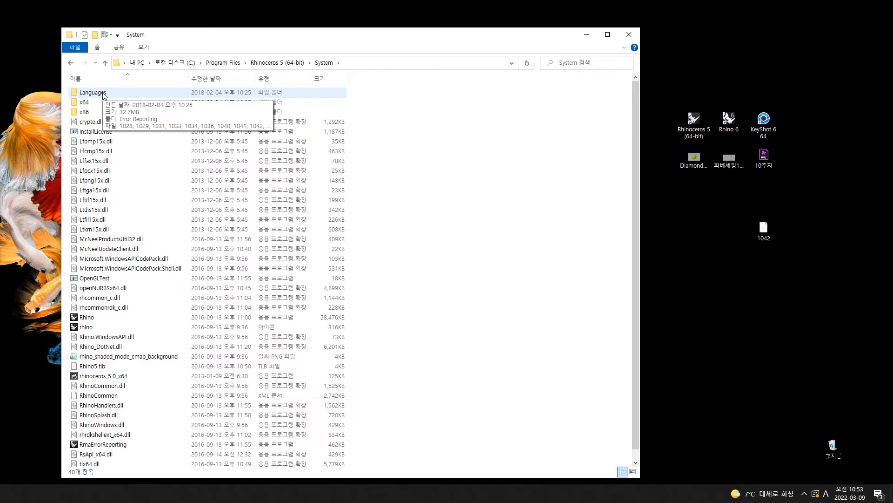
double_click(104, 96)
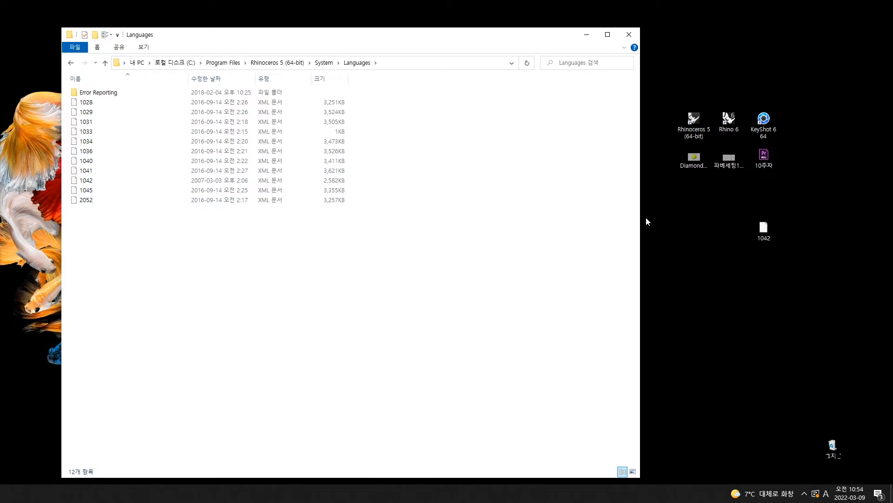
left_click_drag(740, 210, 786, 253)
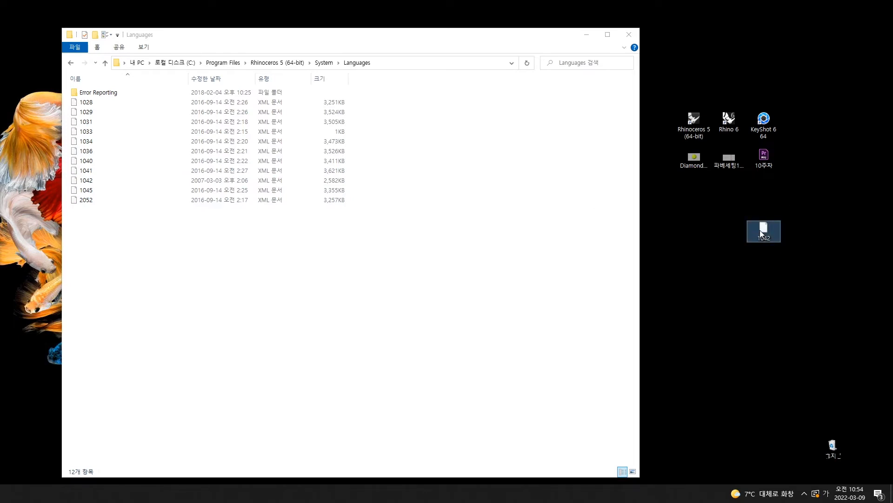
Paste the 1042 file into Languages, replacing 1042.xml with admin permission, then close Explorer
left_click(145, 244)
key("ctrl+v")
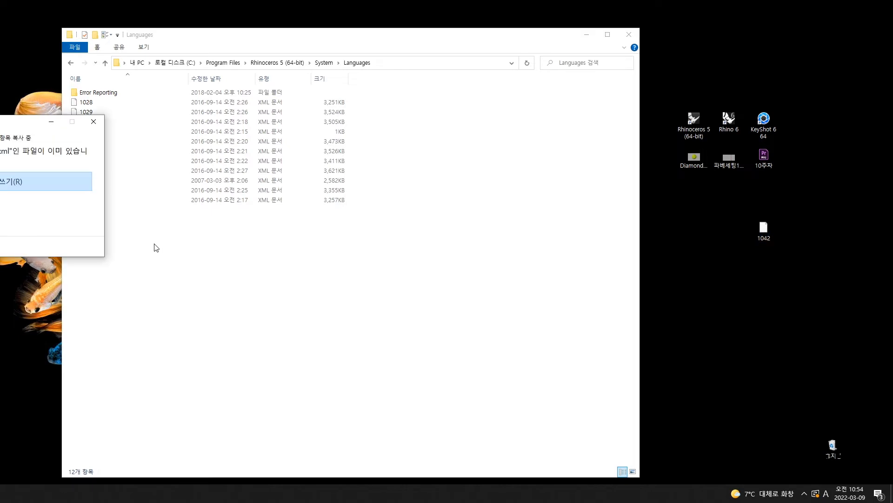
left_click_drag(49, 126, 473, 146)
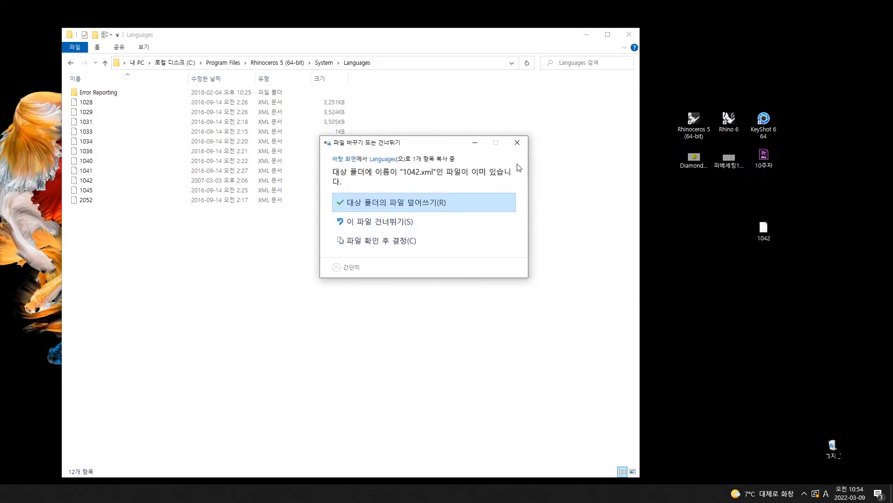
left_click(374, 204)
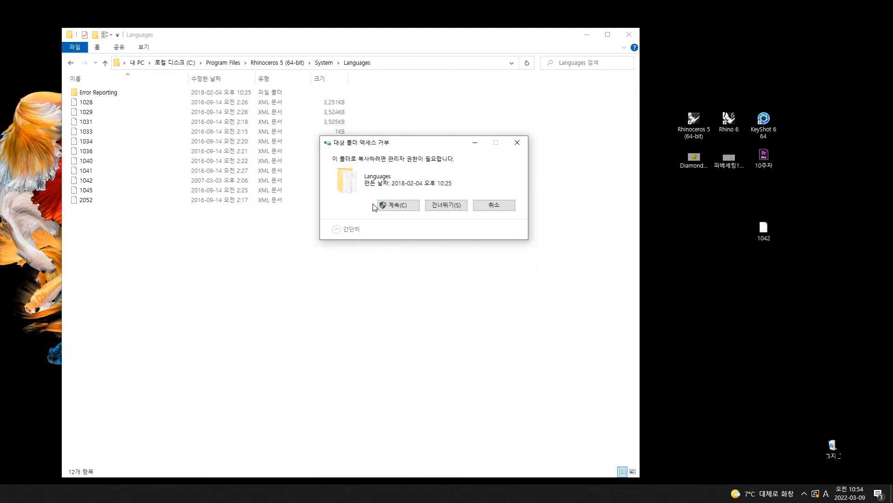
left_click(408, 205)
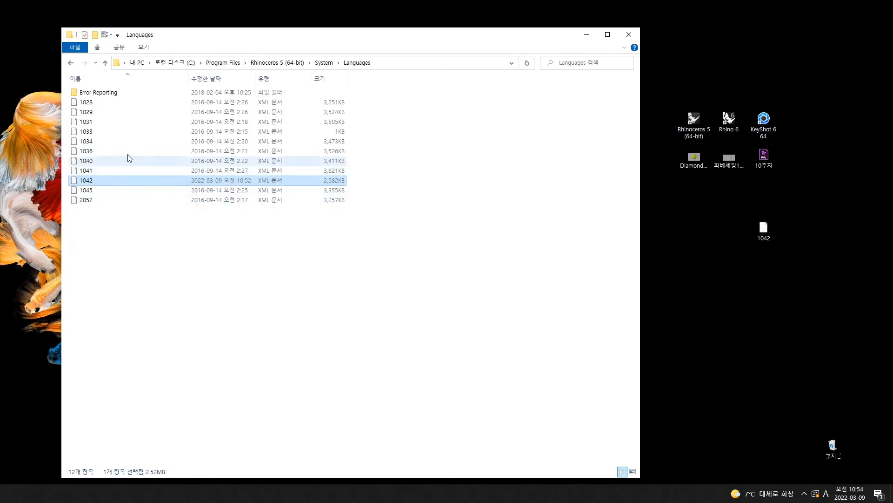
left_click(628, 35)
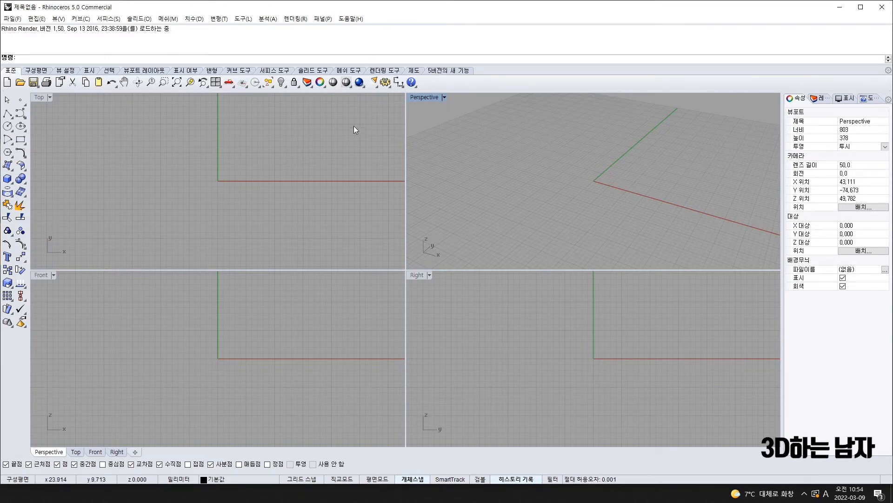
Close Rhino, relaunch it from the desktop shortcut, and open the 파일(F) menu
left_click(885, 9)
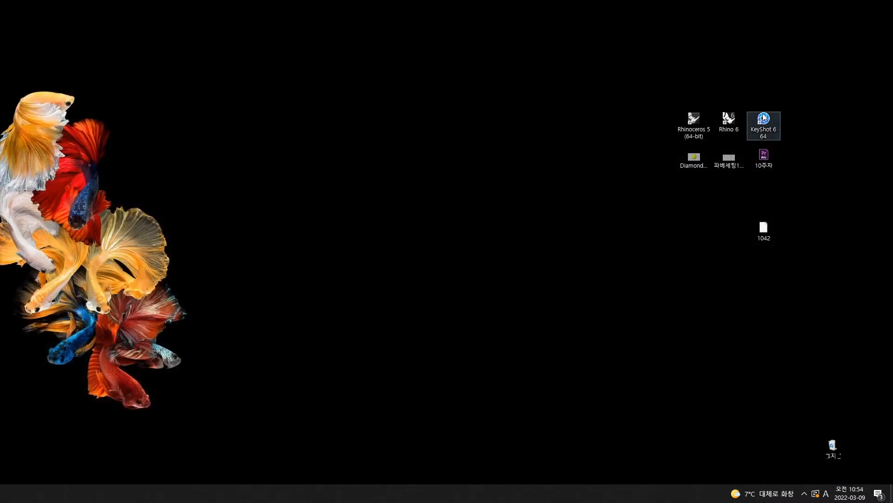
left_click(699, 121)
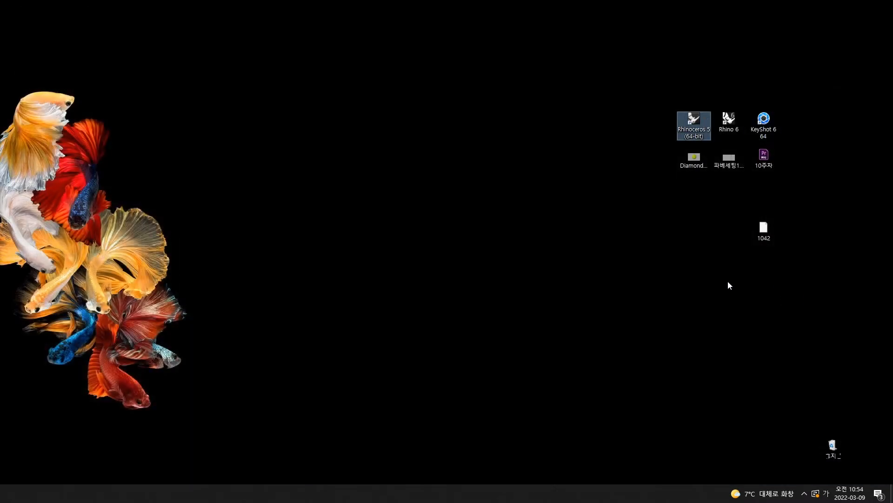
left_click(326, 381)
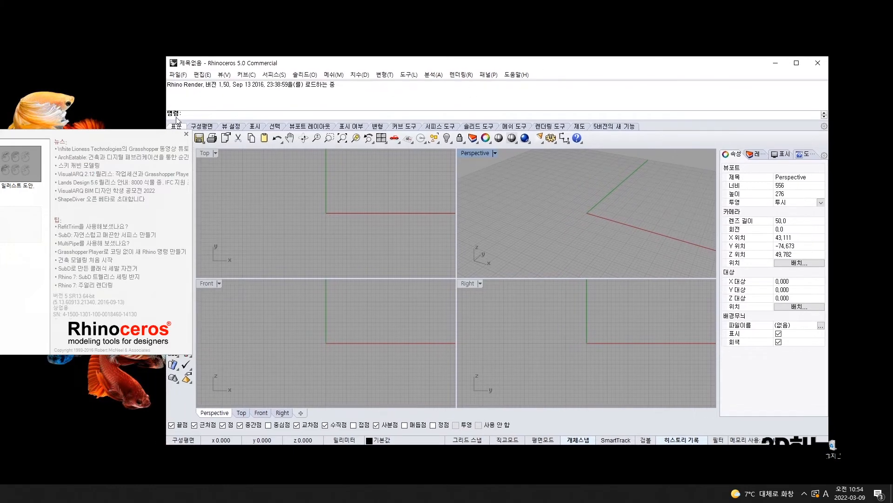
left_click(178, 75)
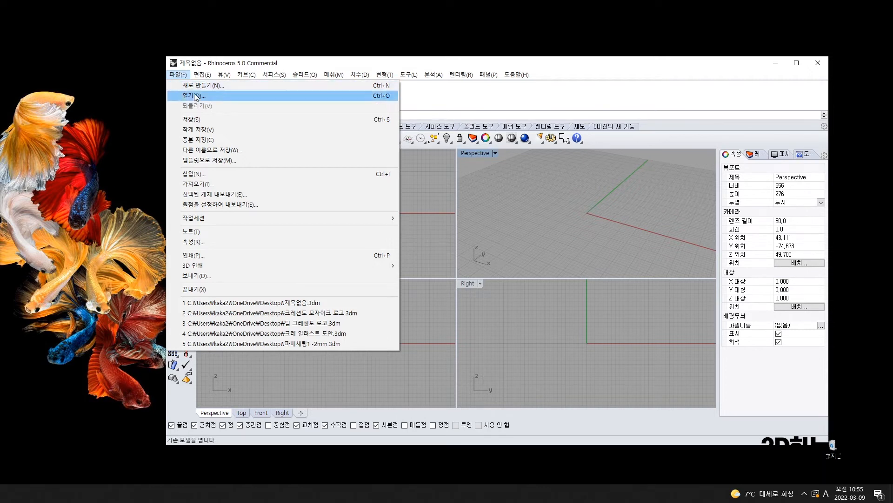
In 속성 > Rhino 옵션 > 화면표시, set 표시 언어 to 한국어(대한민국)
left_click(200, 244)
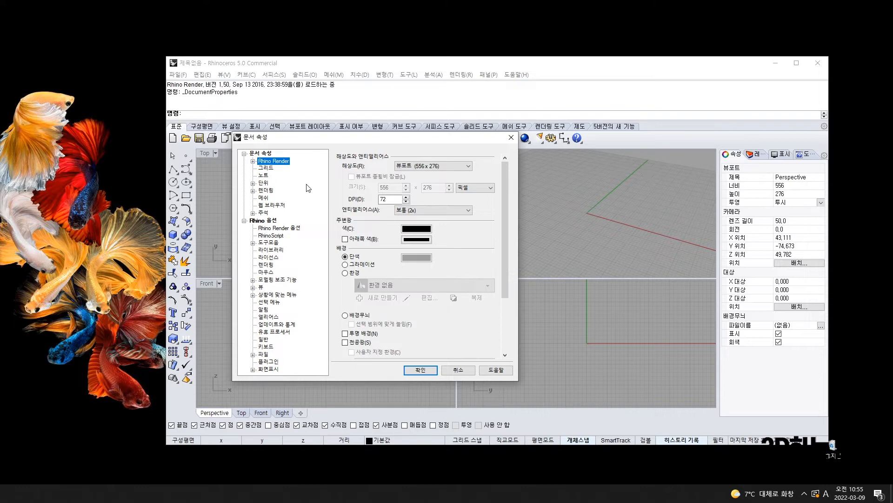
left_click(261, 288)
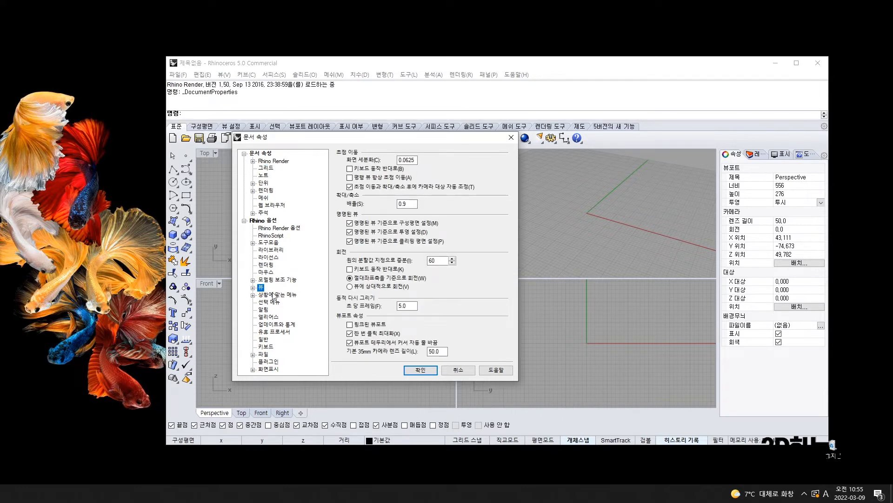
left_click(268, 221)
left_click(270, 369)
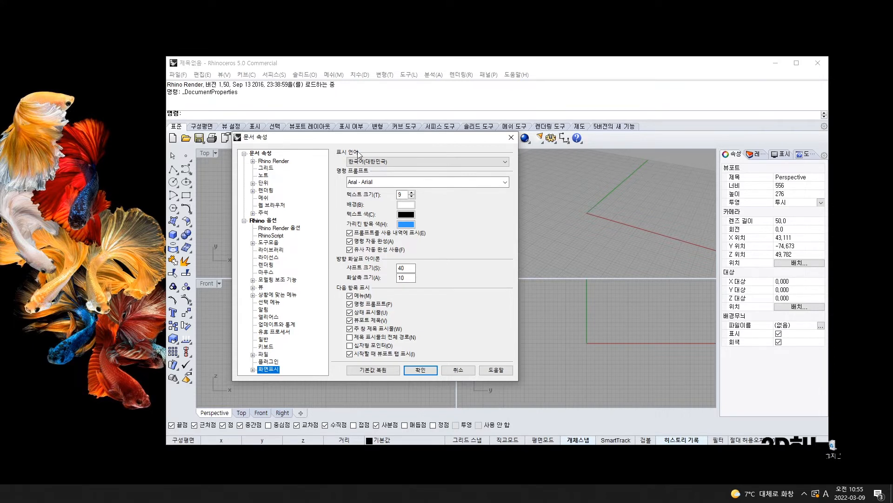
left_click(377, 162)
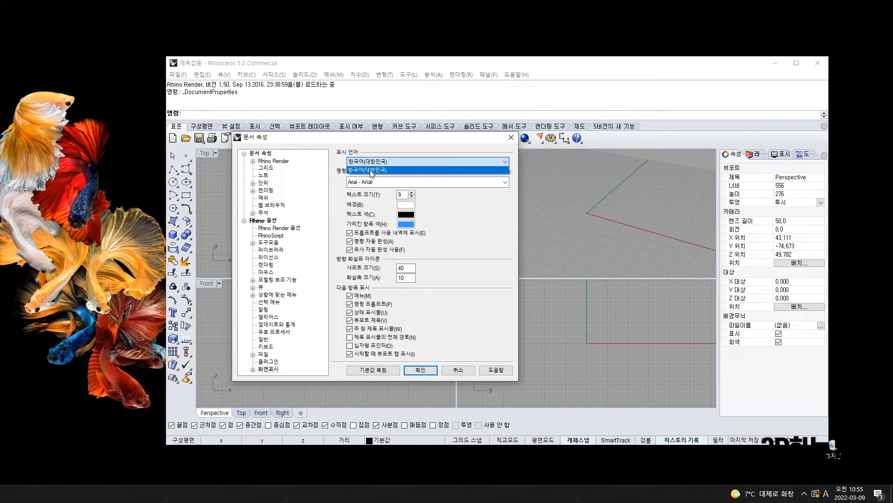
left_click(372, 171)
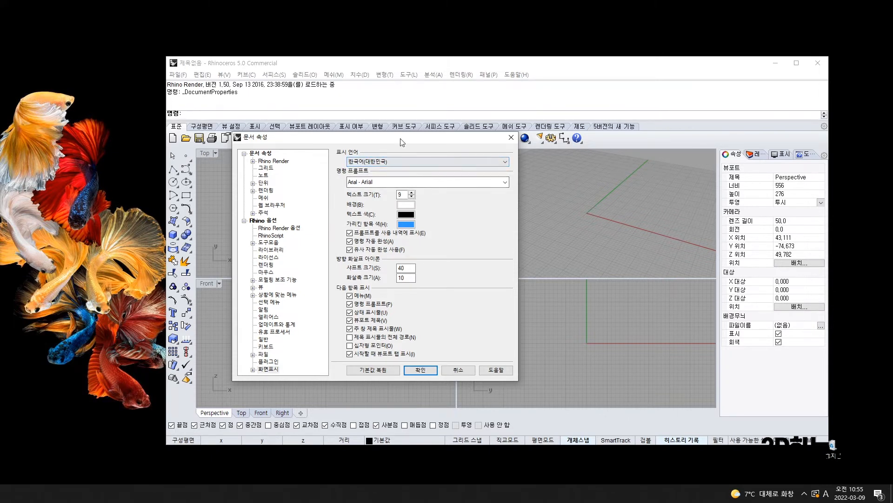
Confirm with 확인, then close Rhino without saving the model
left_click(419, 370)
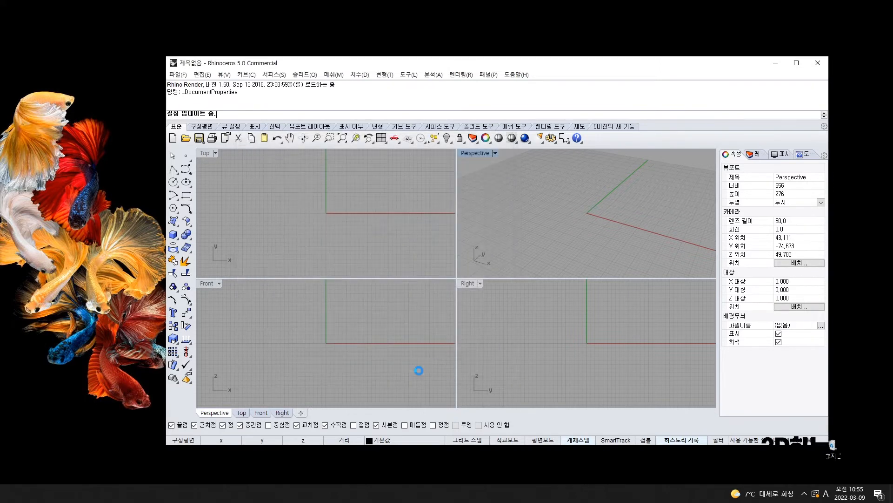
left_click(818, 65)
left_click(510, 275)
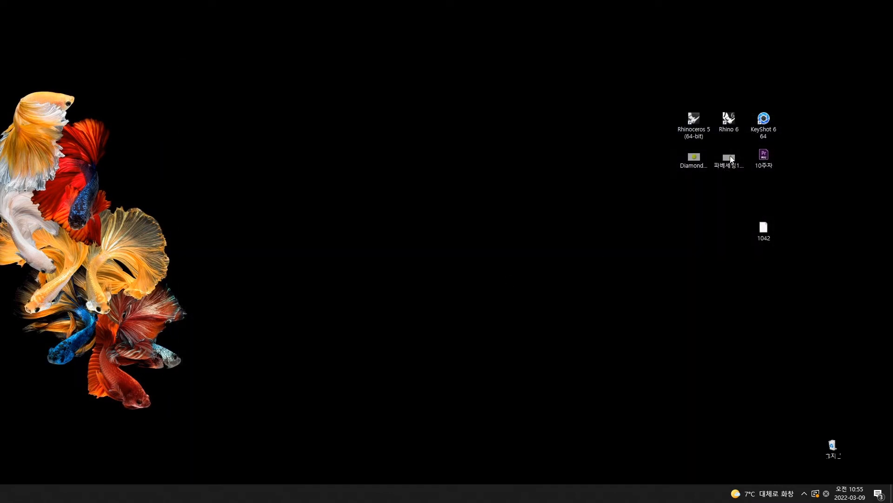
Relaunch Rhinoceros 5 maximized, view the interface-settings slide, then return to the 한글패치자료 cloud folder
left_click(700, 123)
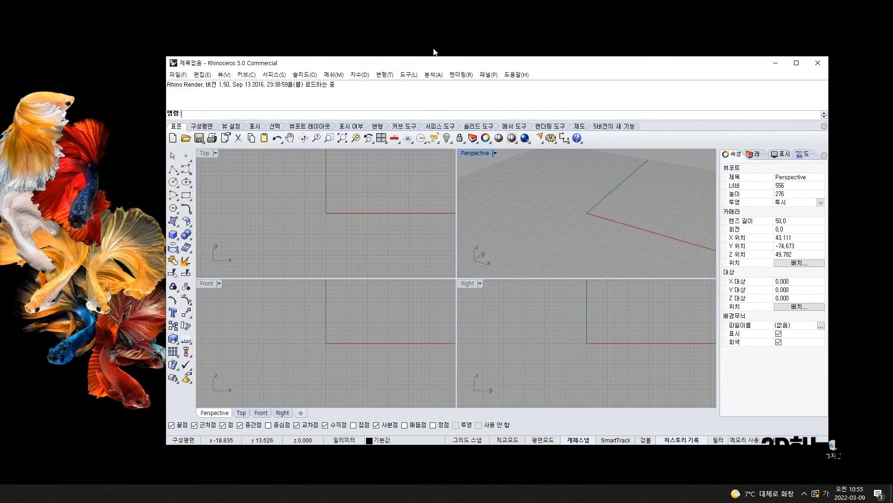
double_click(520, 63)
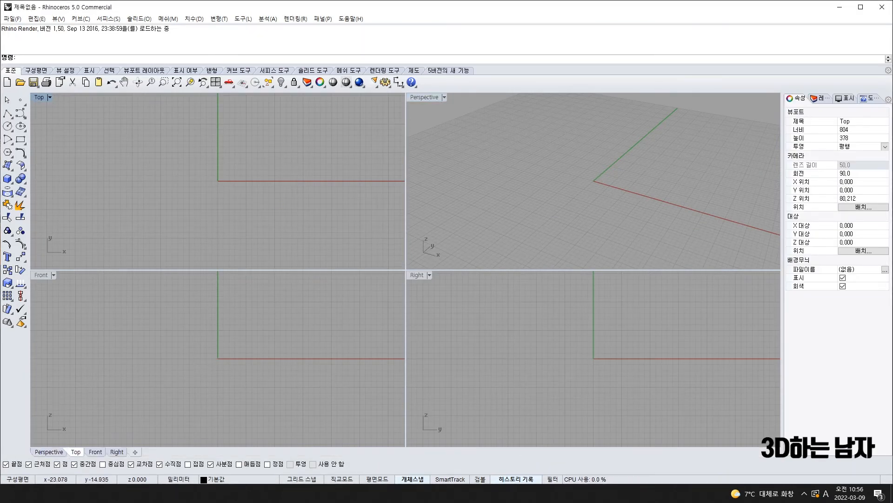
left_click(88, 493)
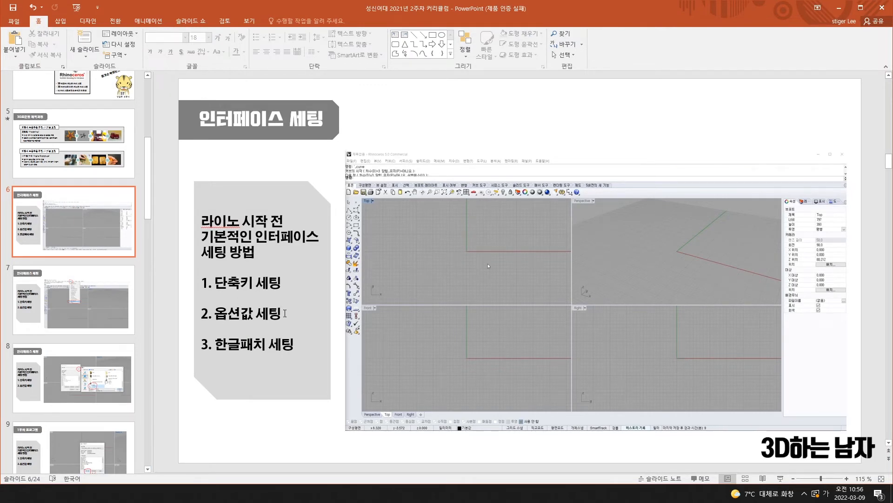
left_click(839, 8)
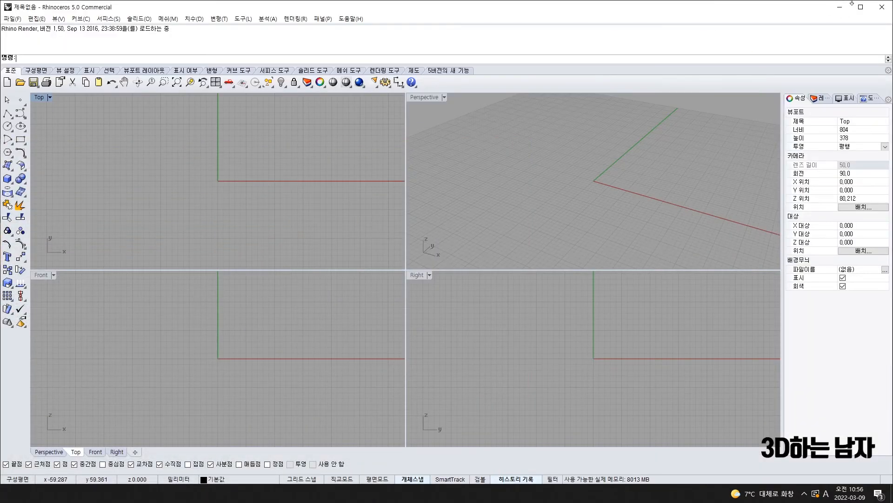
key("alt+Tab")
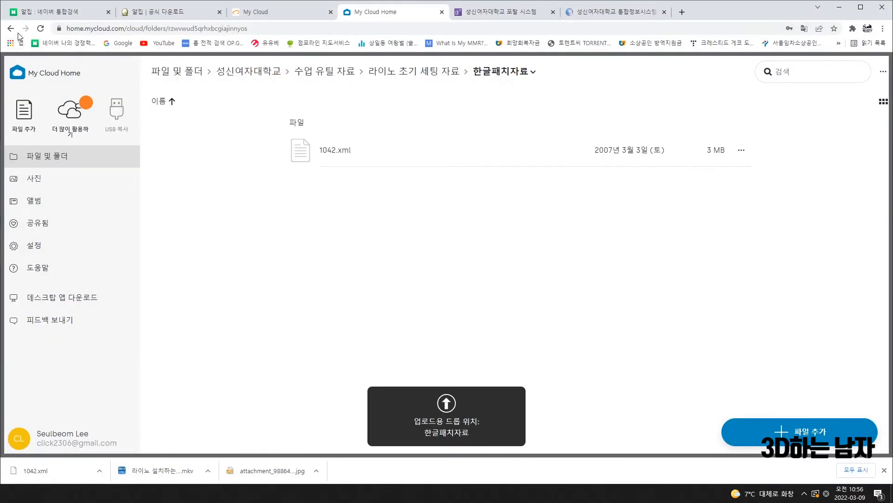
Go up a level in My Cloud Home, open 단축키 및 옵션불러오기, then return to Rhino
left_click(10, 28)
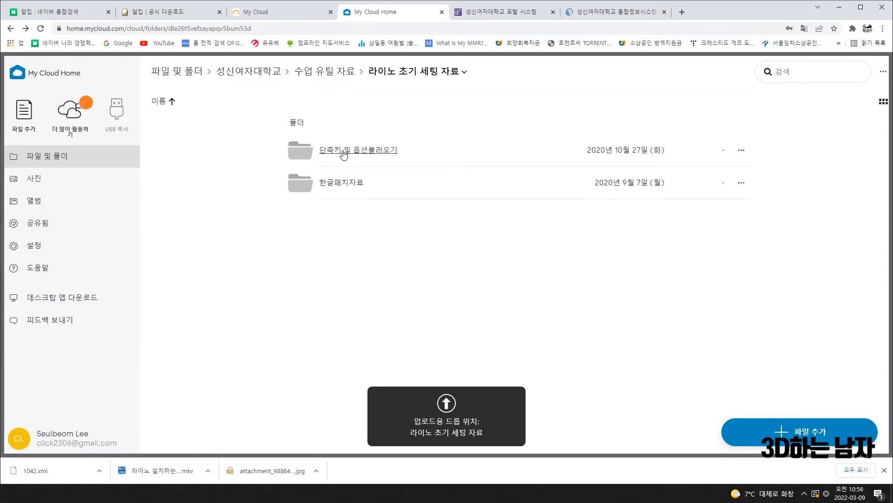
left_click(382, 150)
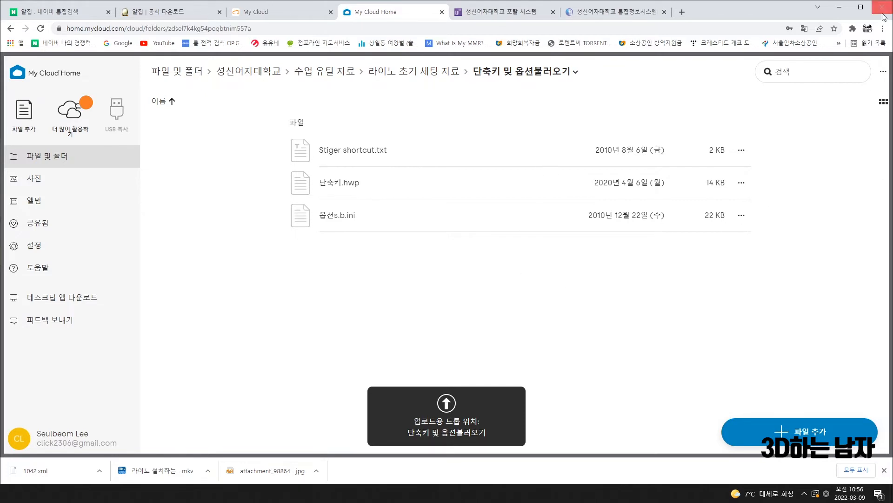
left_click(839, 7)
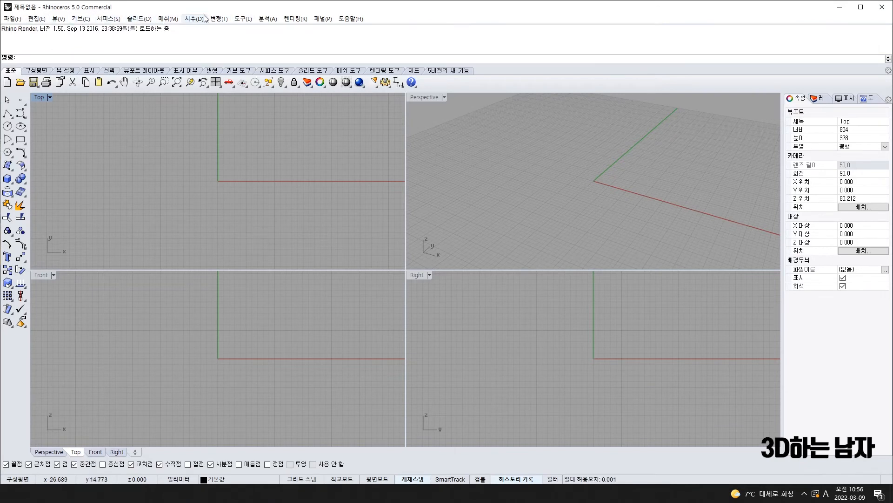
Open the 옵션 가져오기 (Import Options) dialog from the 도구 menu and reposition it
left_click(248, 19)
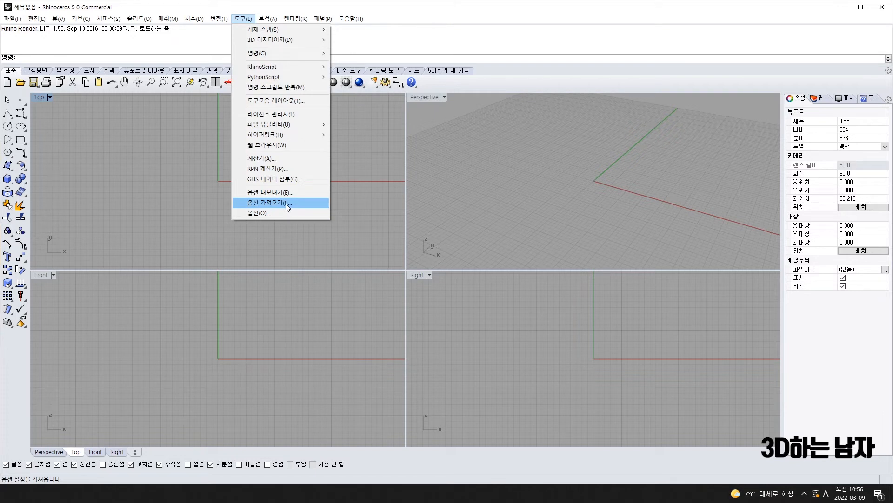
left_click(285, 203)
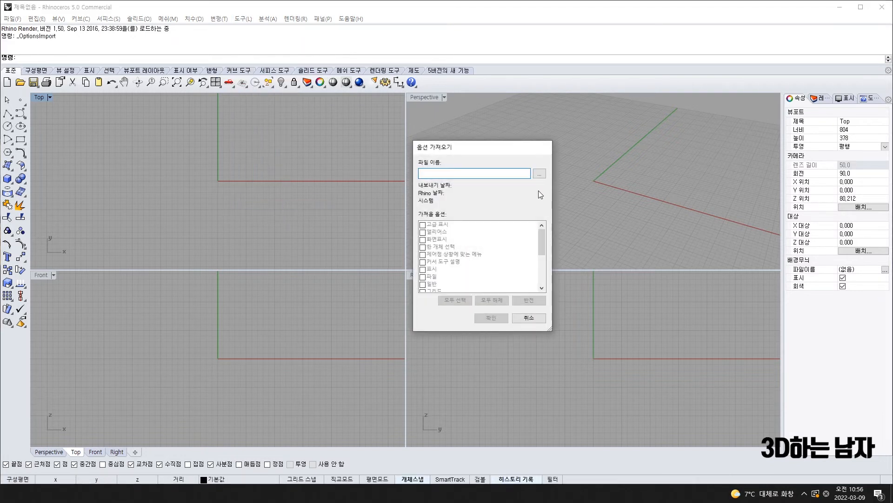
mouse_move(483, 148)
left_mouse_down()
mouse_move(508, 150)
mouse_move(470, 160)
left_mouse_up()
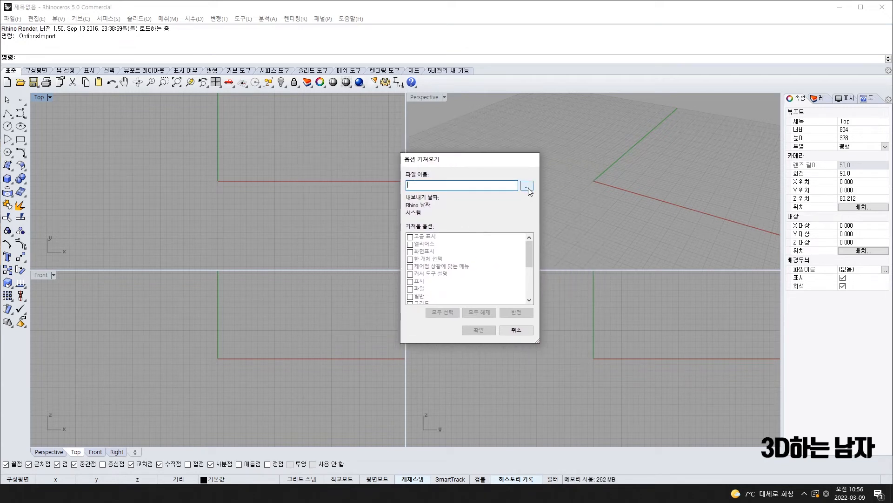
Browse to D:\유틸\RhinoCAD\라이노[Rhino]\라이노 설정파일 and choose the 옵션s.b options file
left_click(528, 188)
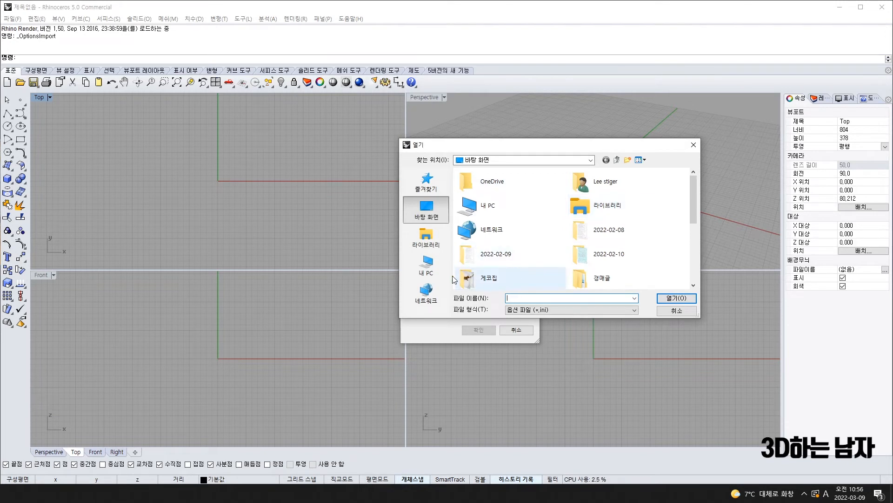
left_click(426, 263)
scroll(538, 260, "down", 3)
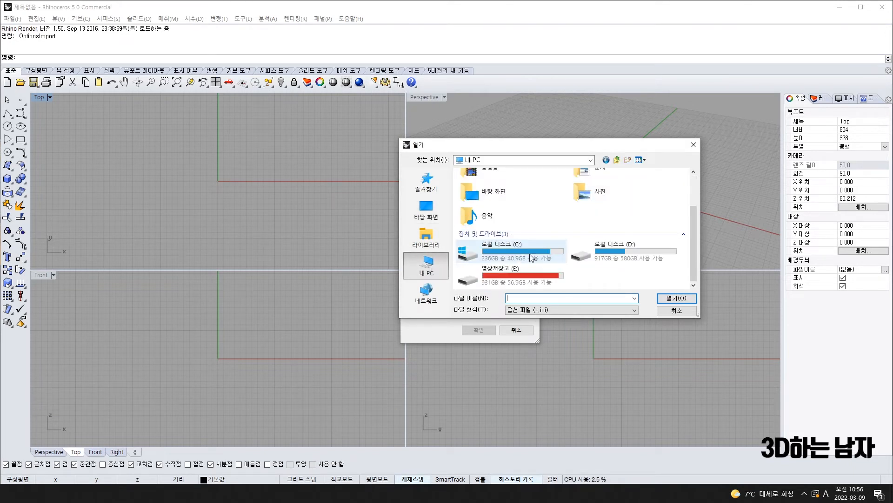
double_click(646, 250)
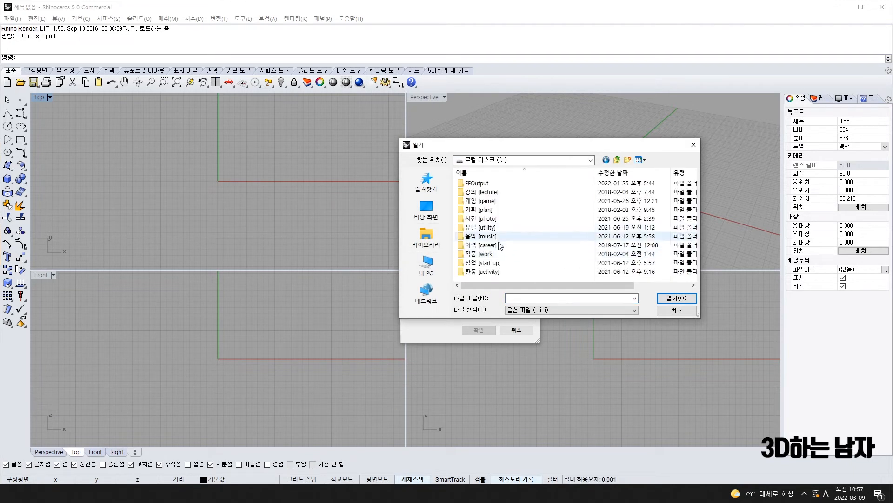
double_click(492, 228)
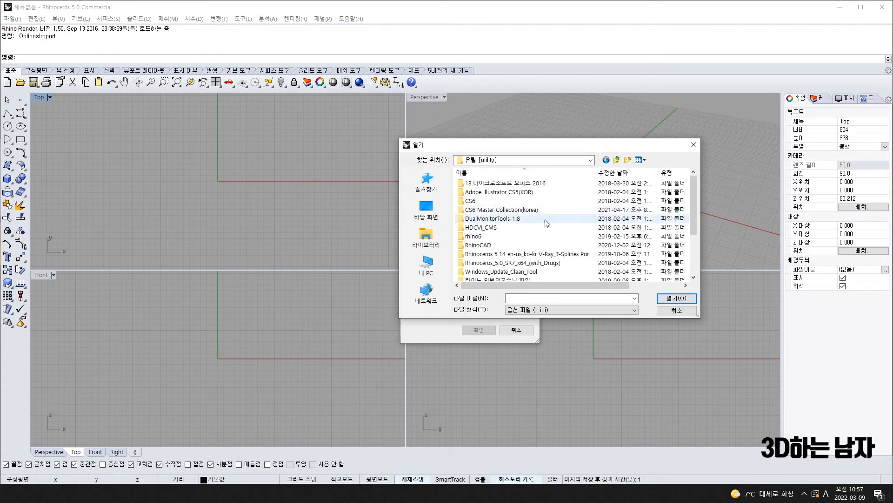
scroll(509, 238, "down", 2)
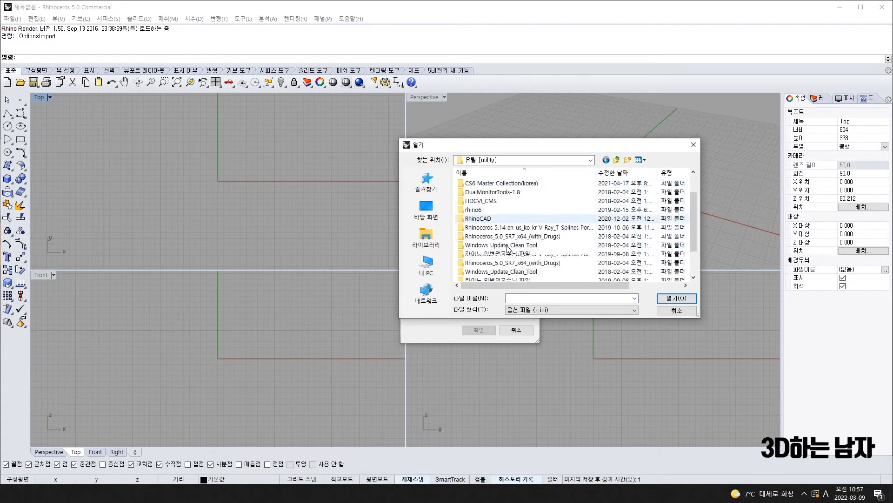
double_click(488, 210)
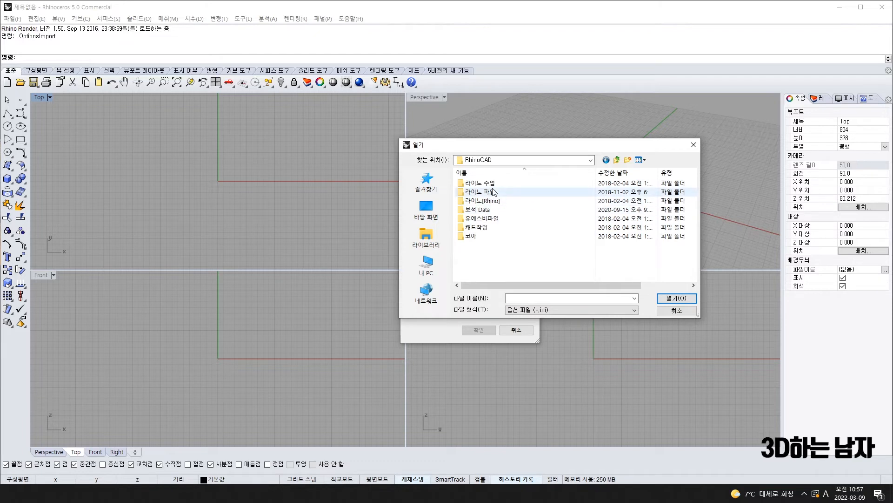
double_click(481, 192)
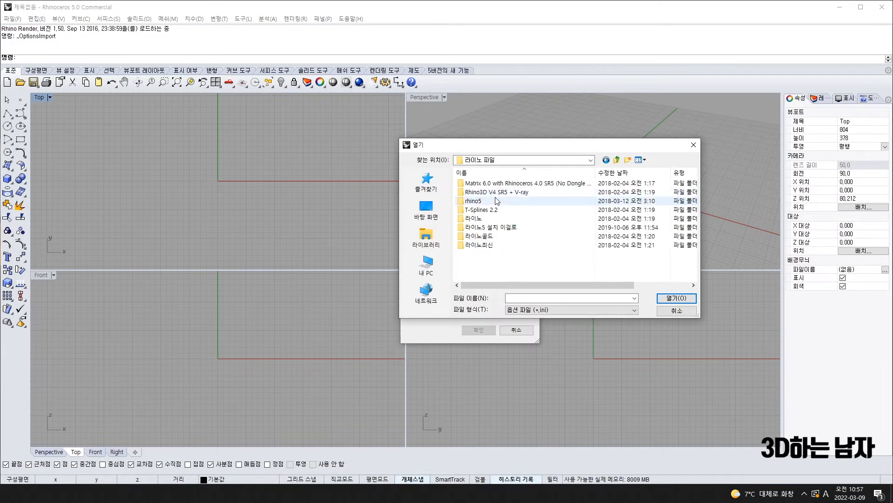
double_click(482, 201)
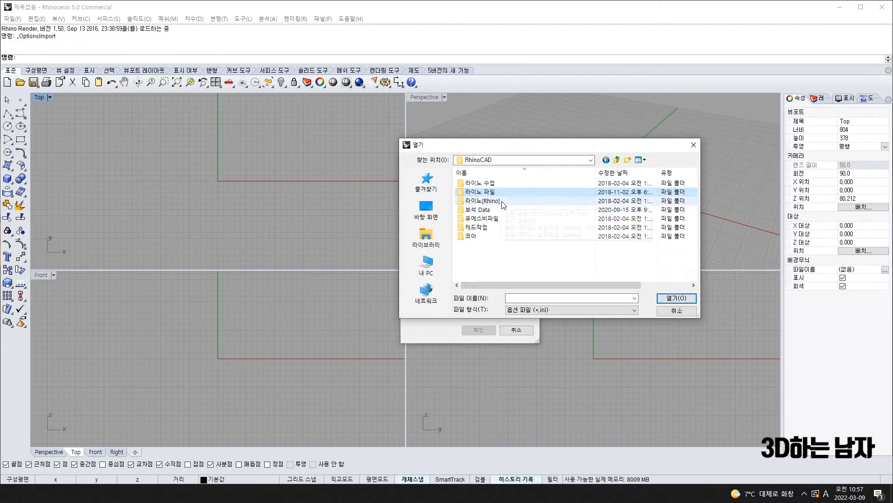
double_click(501, 203)
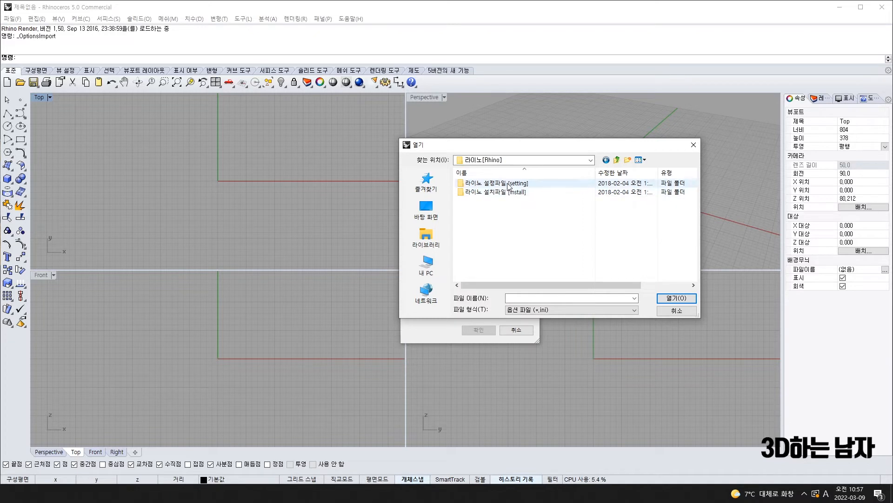
double_click(508, 186)
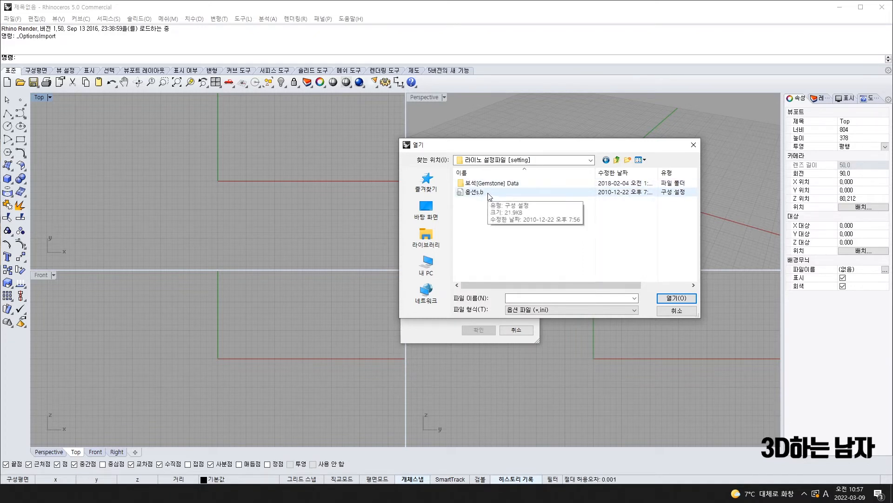
double_click(492, 192)
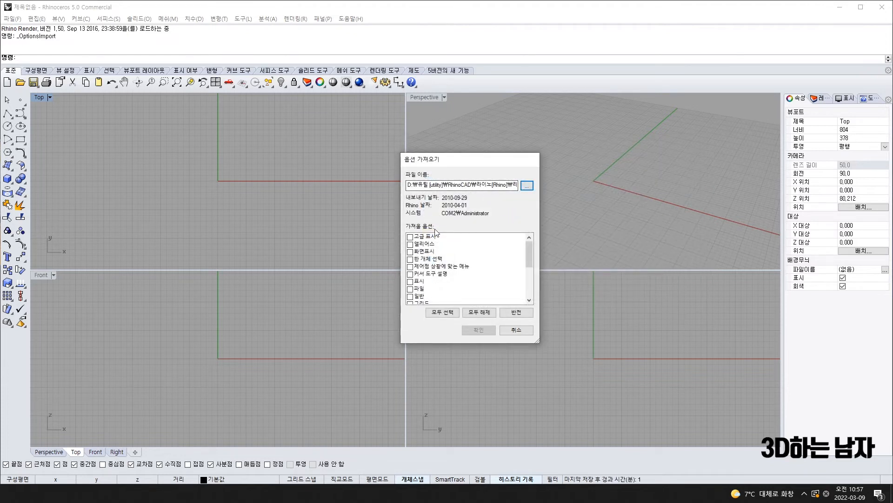
Select all option categories and confirm the import with 확인
left_click(438, 312)
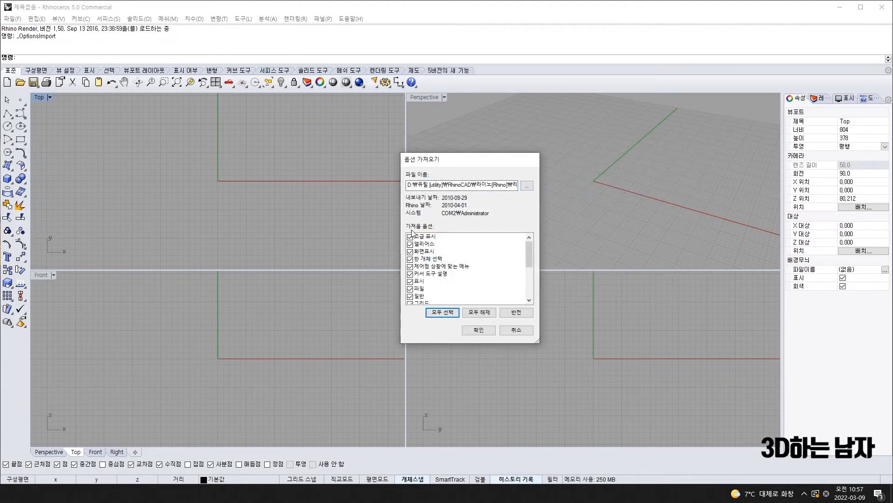
scroll(456, 260, "down", 5)
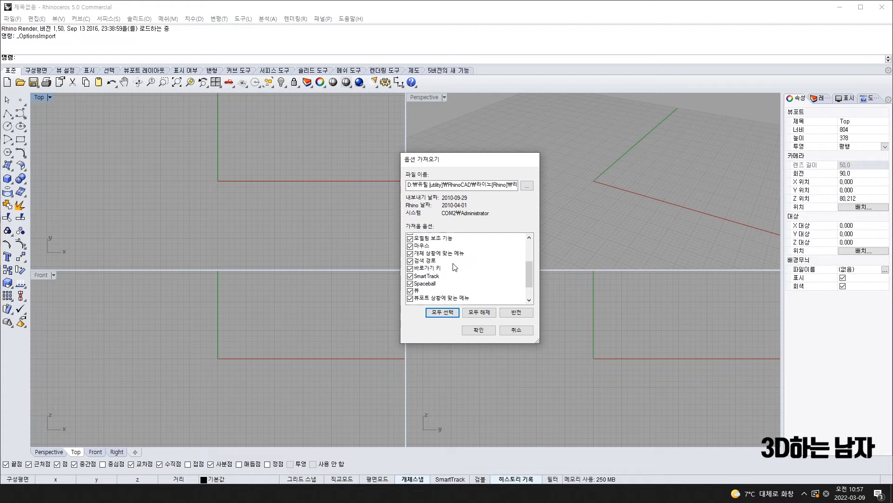
scroll(455, 260, "up", 5)
left_click(485, 331)
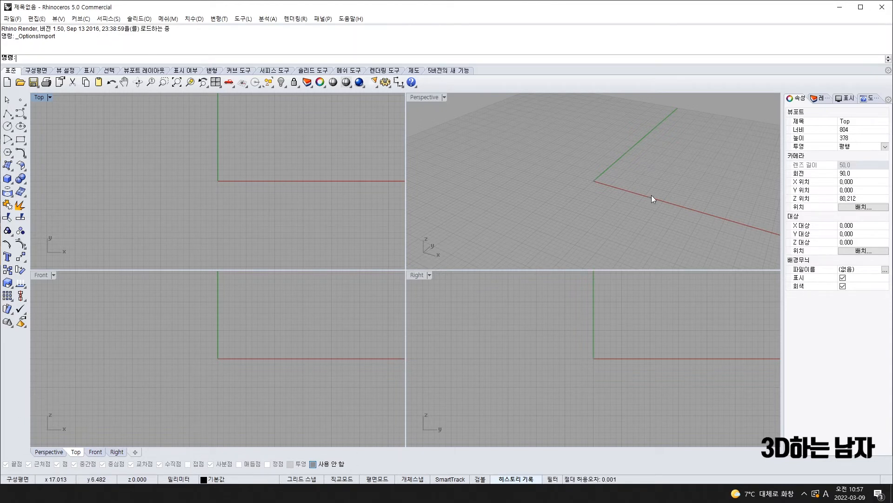
right_click_drag(662, 175, 582, 197)
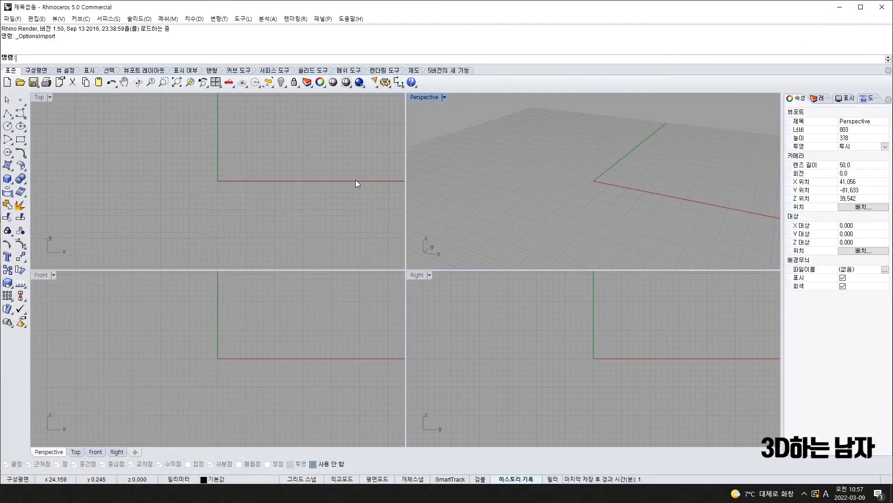
left_click(289, 184)
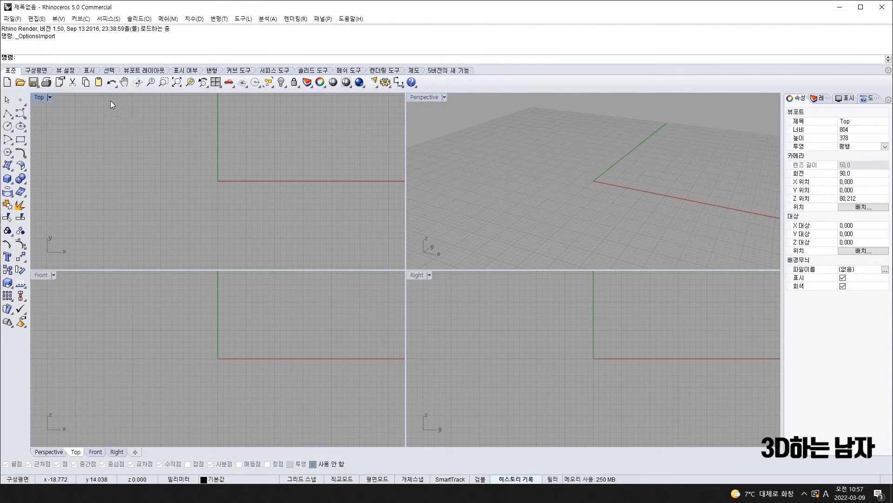
key("alt+Tab")
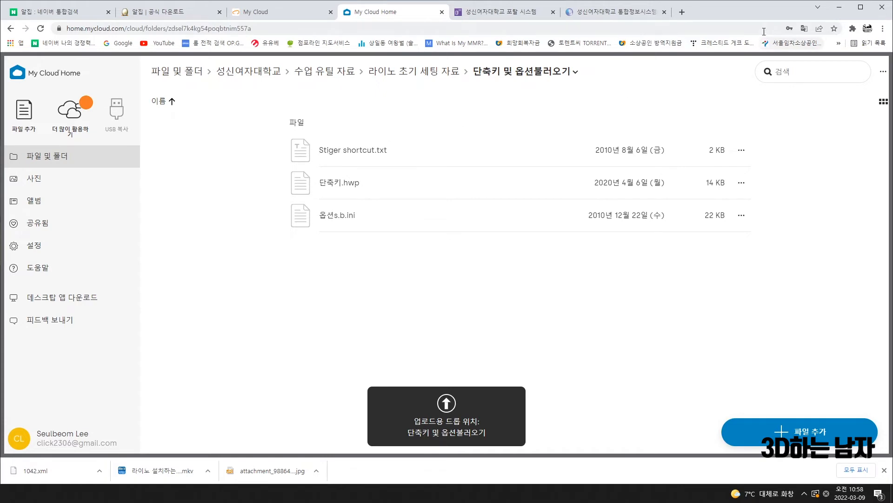
left_click(839, 7)
left_click(12, 19)
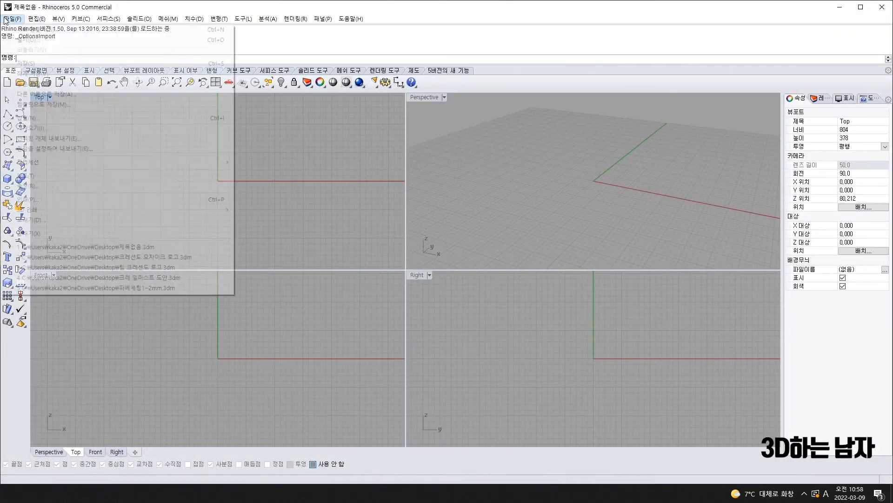
Open Document Properties, center it, and review the 별칭 aliases page (A = _ArrayPolar, M = _Move)
mouse_move(36, 19)
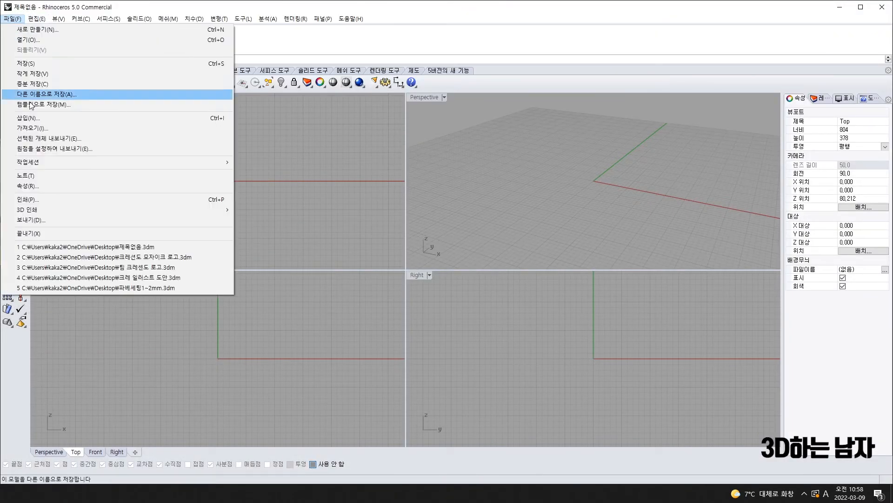
left_click(43, 185)
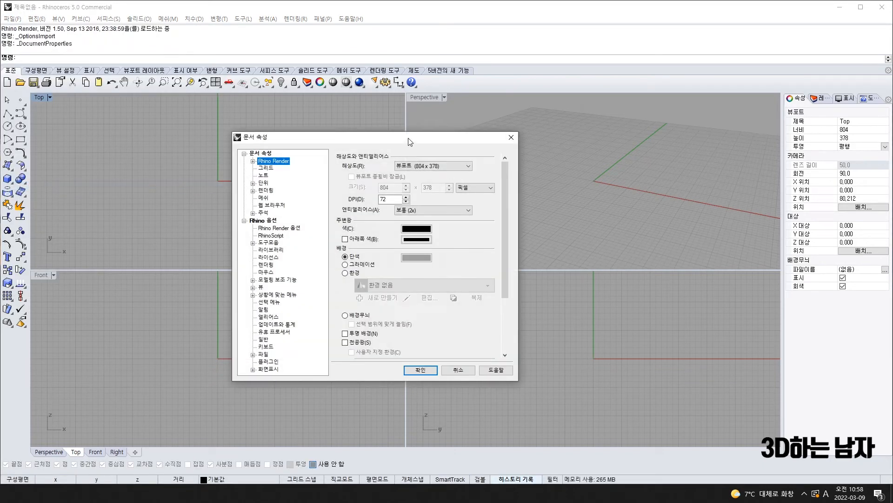
left_click_drag(409, 142, 556, 120)
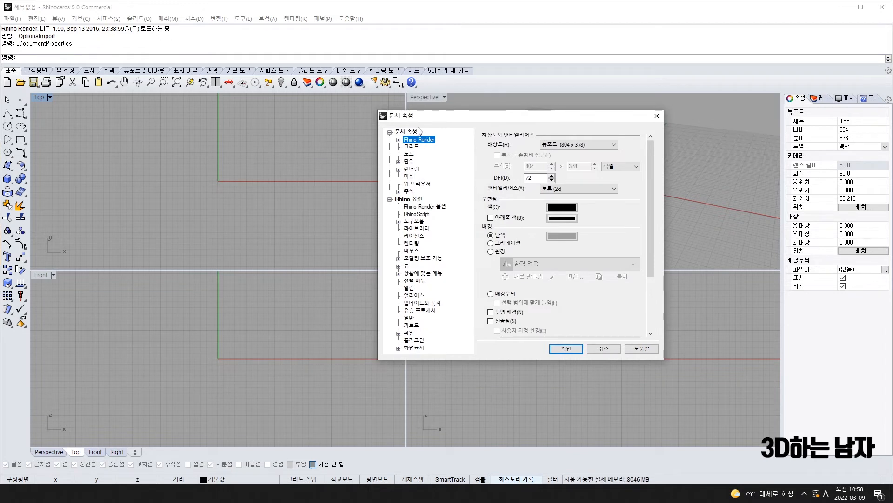
left_click(415, 296)
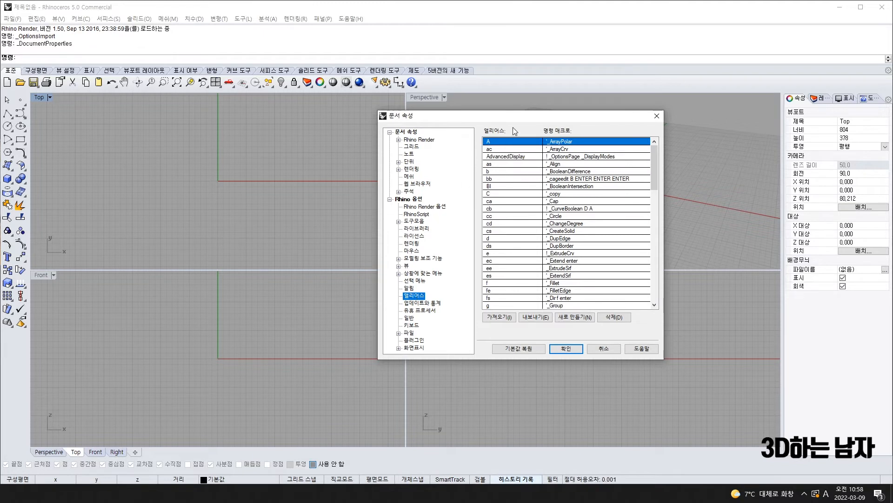
scroll(609, 206, "down", 5)
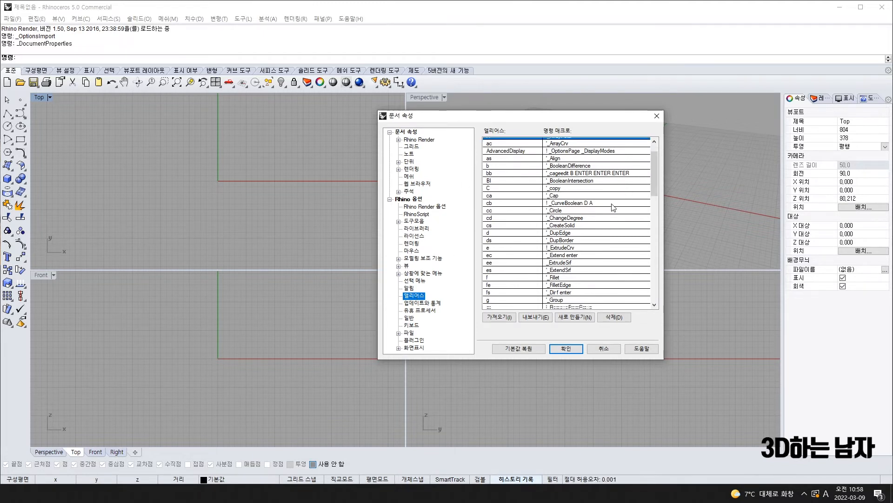
scroll(607, 204, "up", 5)
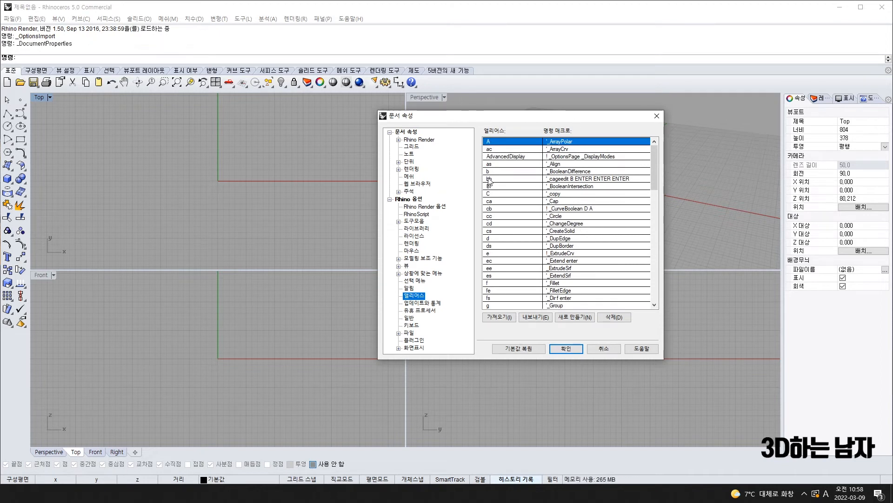
scroll(605, 193, "down", 15)
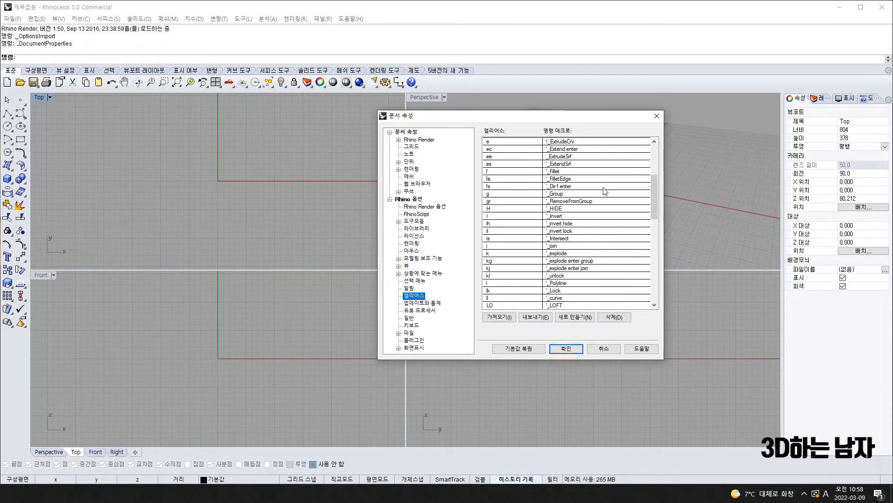
scroll(595, 207, "up", 15)
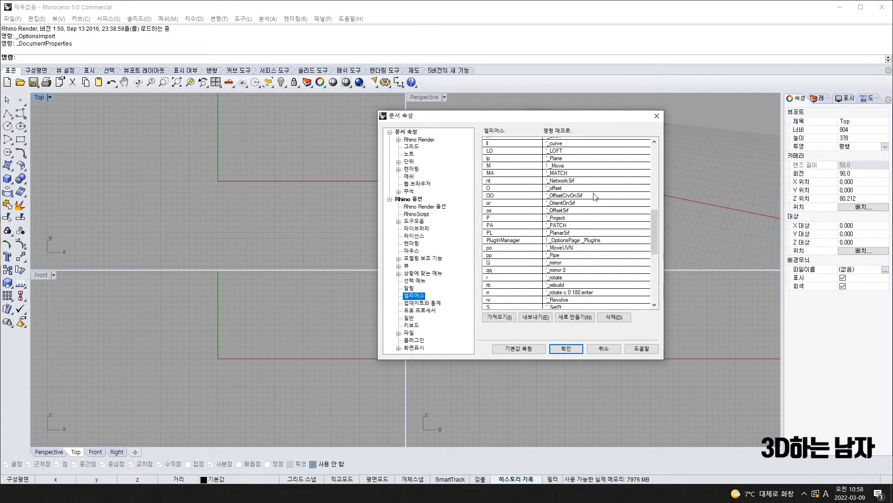
Start the alias import and browse to the D:\유틸\RhinoCAD folder
left_click(502, 316)
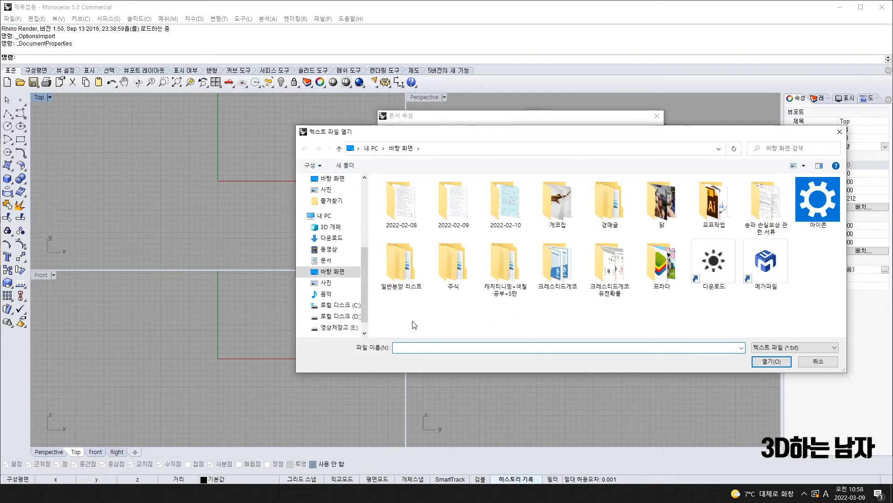
left_click(345, 309)
scroll(387, 274, "down", 2)
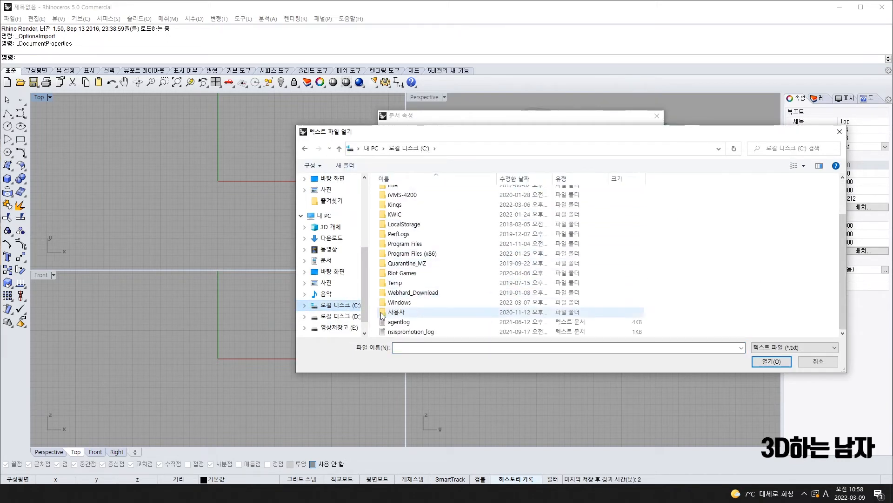
left_click(331, 316)
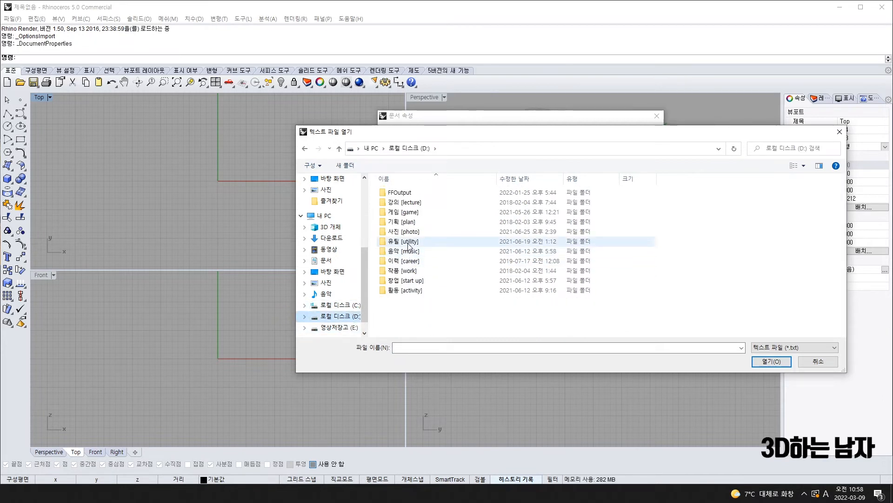
double_click(408, 242)
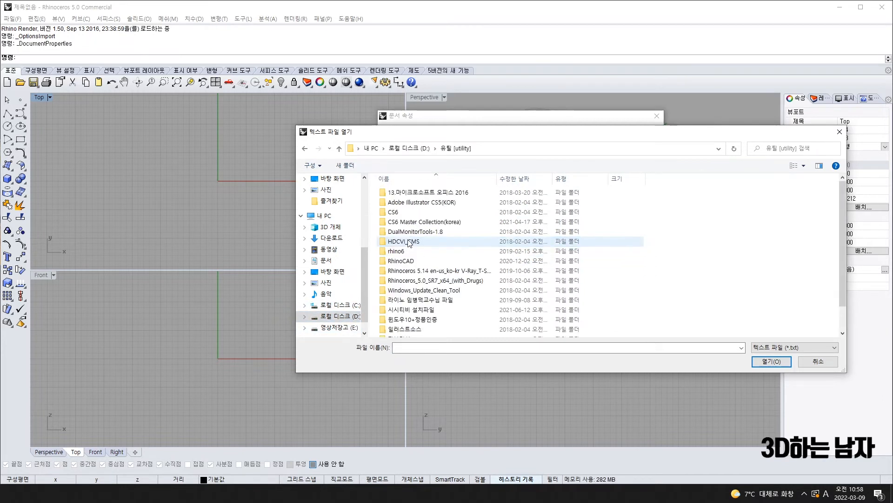
double_click(408, 263)
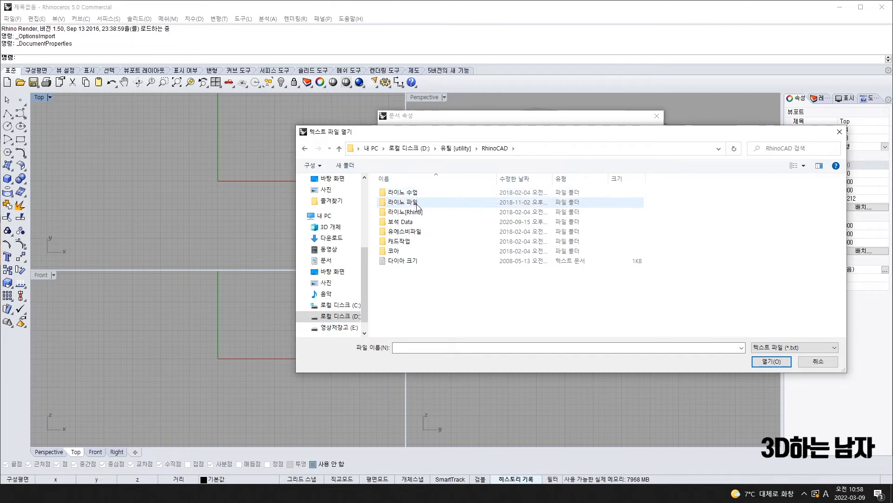
double_click(416, 203)
key("alt+Left")
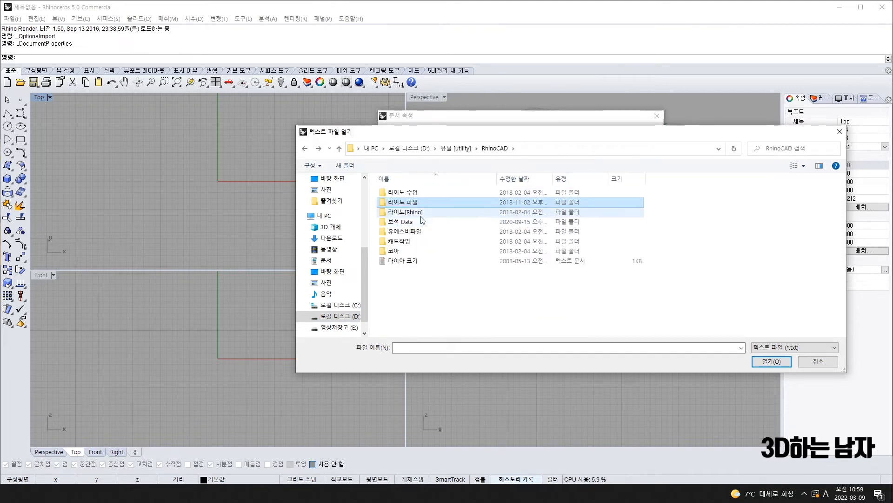
Import the Stiger shortcut file from 라이노 설정파일, replacing all conflicting aliases (137 imported)
double_click(421, 213)
double_click(423, 194)
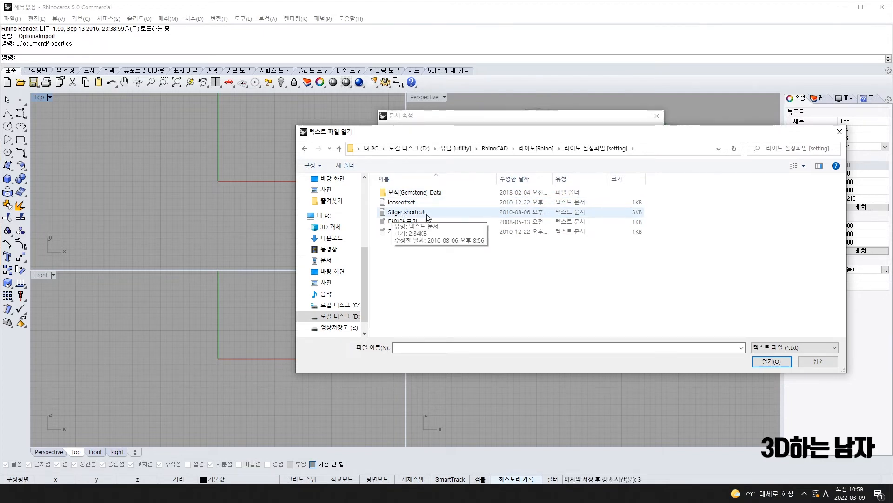
double_click(428, 215)
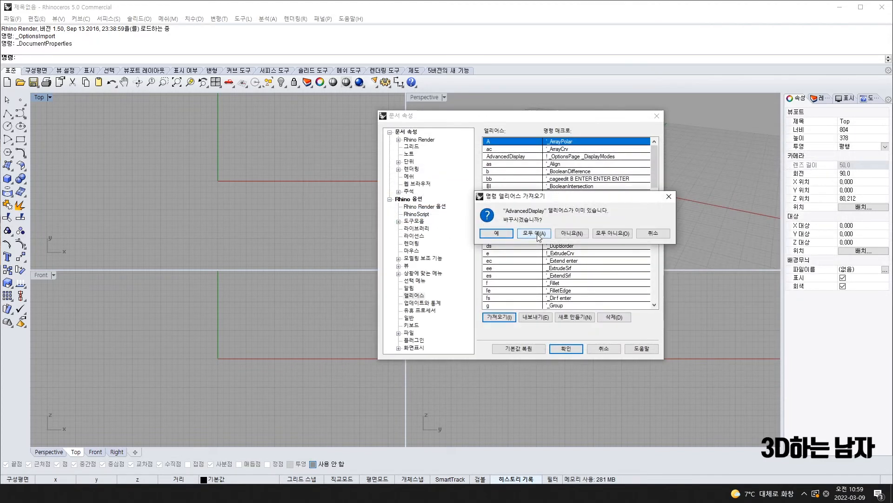
left_click(535, 233)
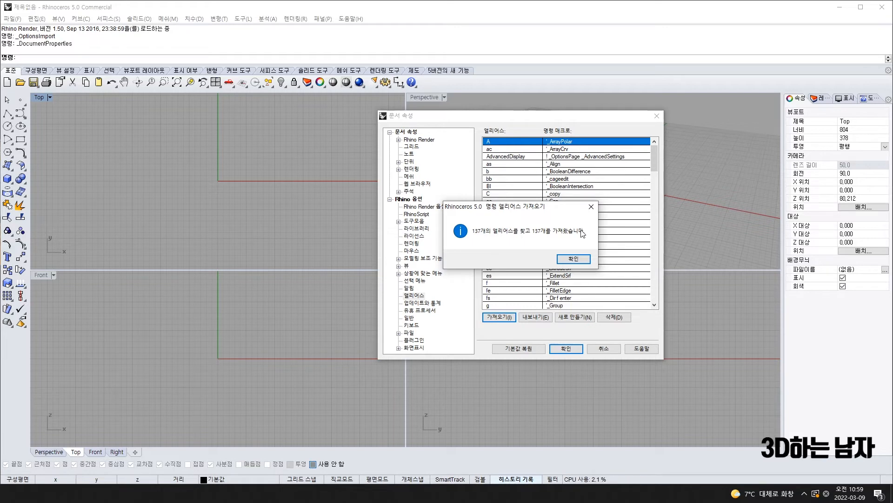
left_click(583, 259)
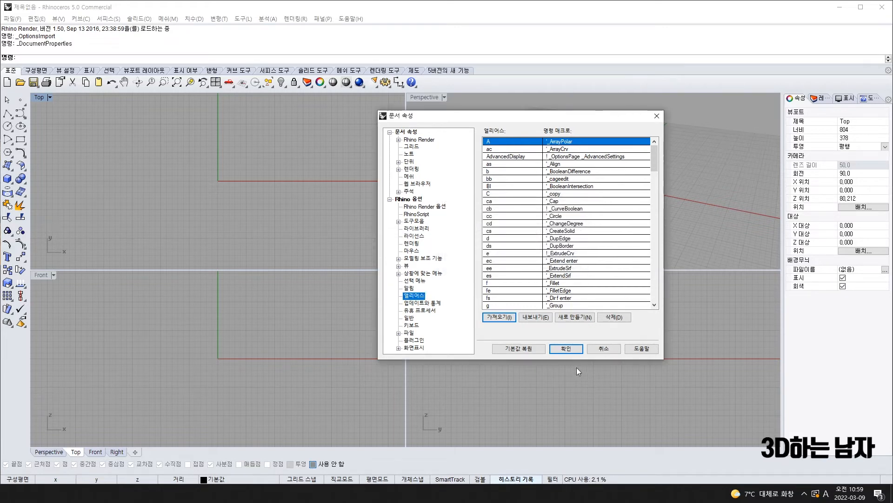
Close Document Properties keeping the imported aliases, and switch to the PowerPoint slides
left_click(566, 350)
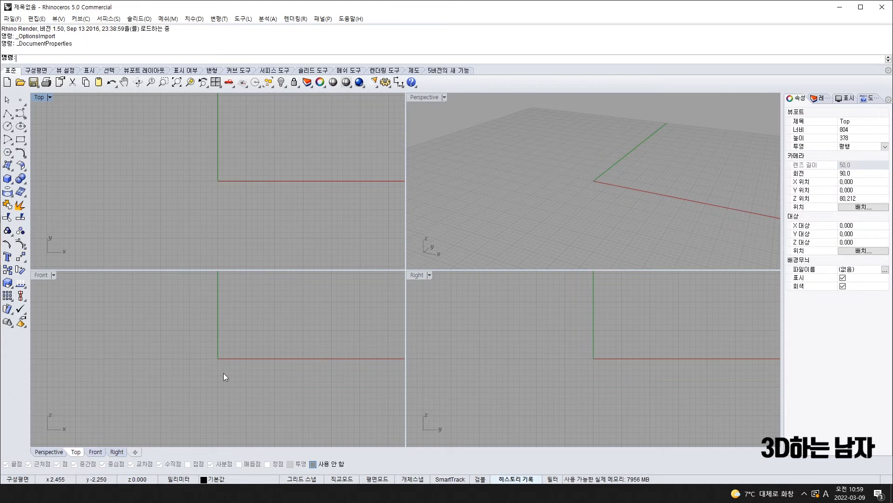
key("alt+Tab")
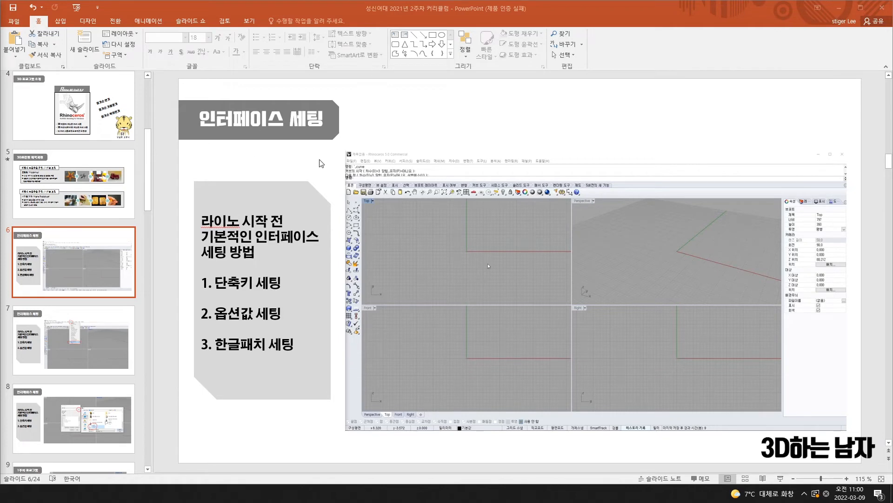
Step through slides 7, 8, 9 and 10 (마우스 설명) in the slide panel
left_click(94, 337)
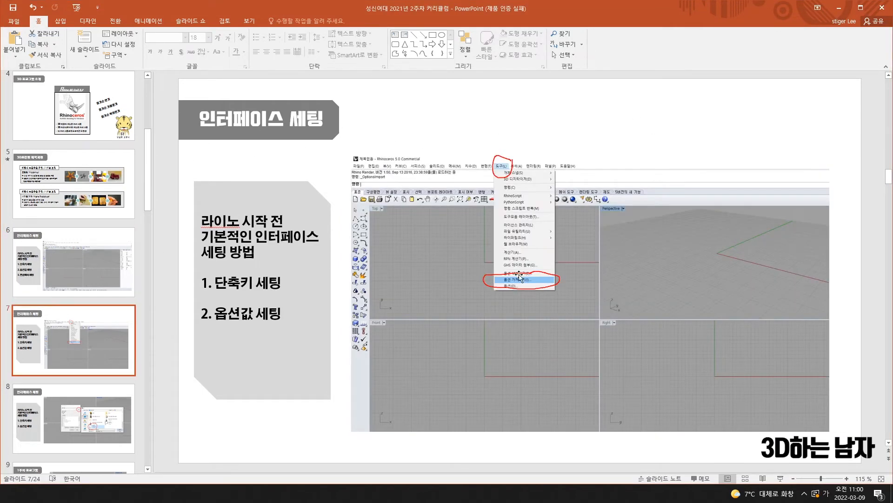
left_click(80, 421)
scroll(138, 399, "down", 1)
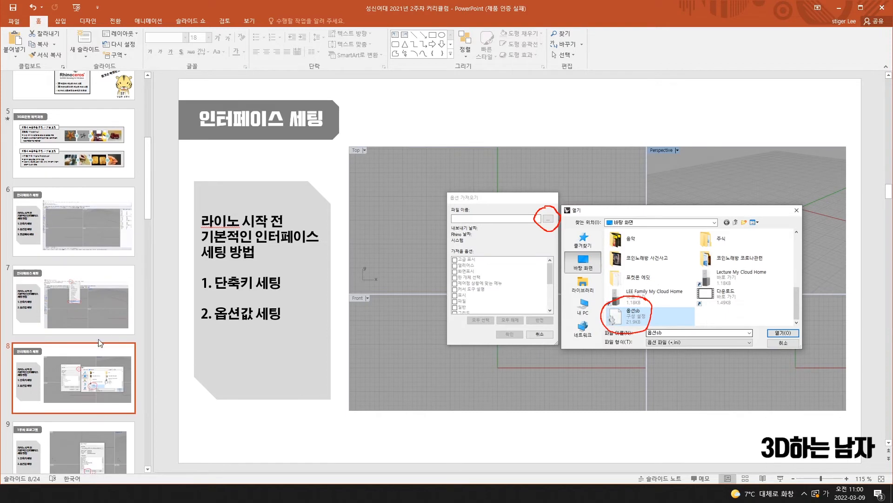
scroll(100, 343, "down", 1)
left_click(100, 353)
scroll(93, 270, "down", 3)
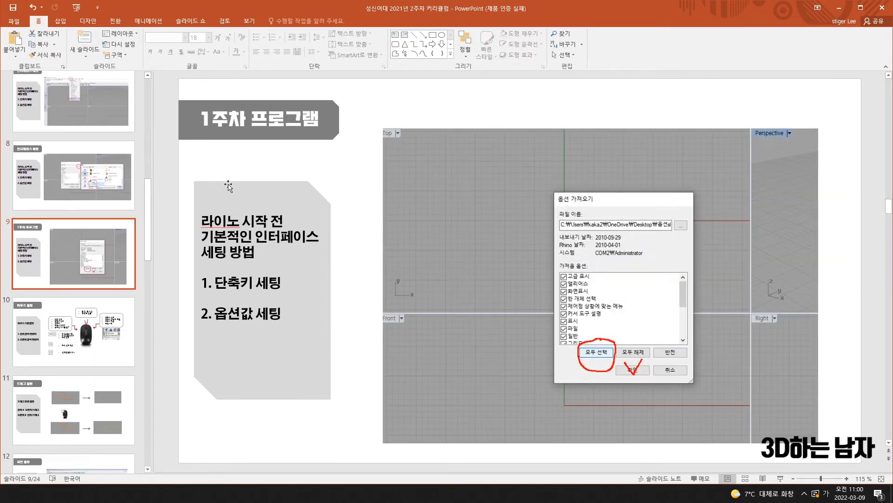
left_click(84, 332)
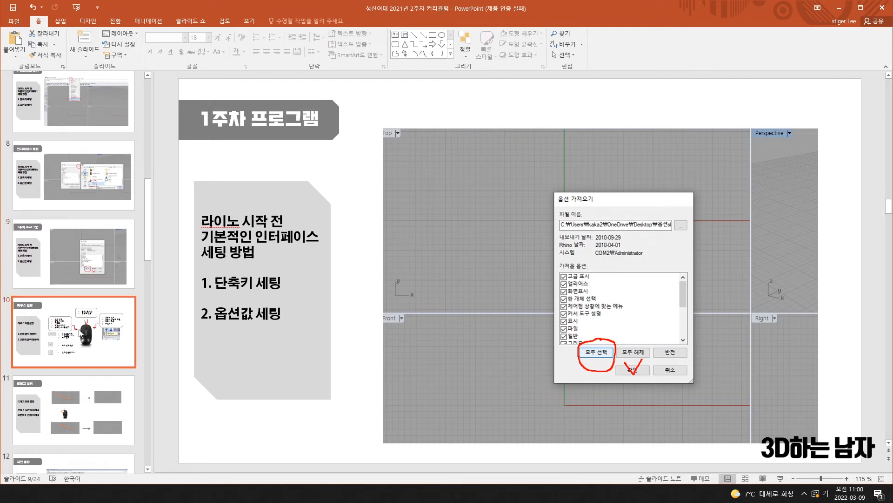